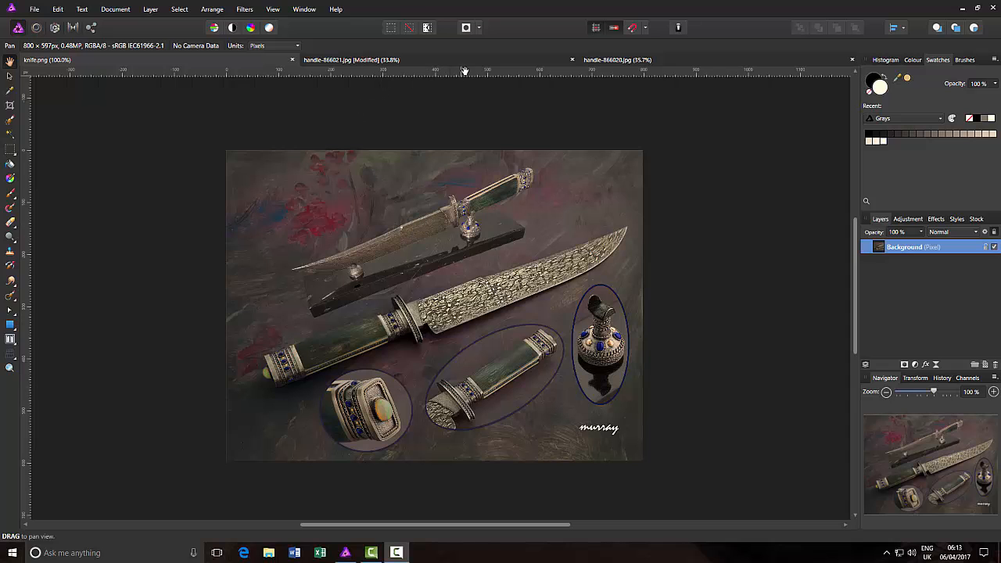
In handle-866021.jpg, marquee-select a rectangle around the ornate knife handle and upper part of the stand, and copy it
click(502, 59)
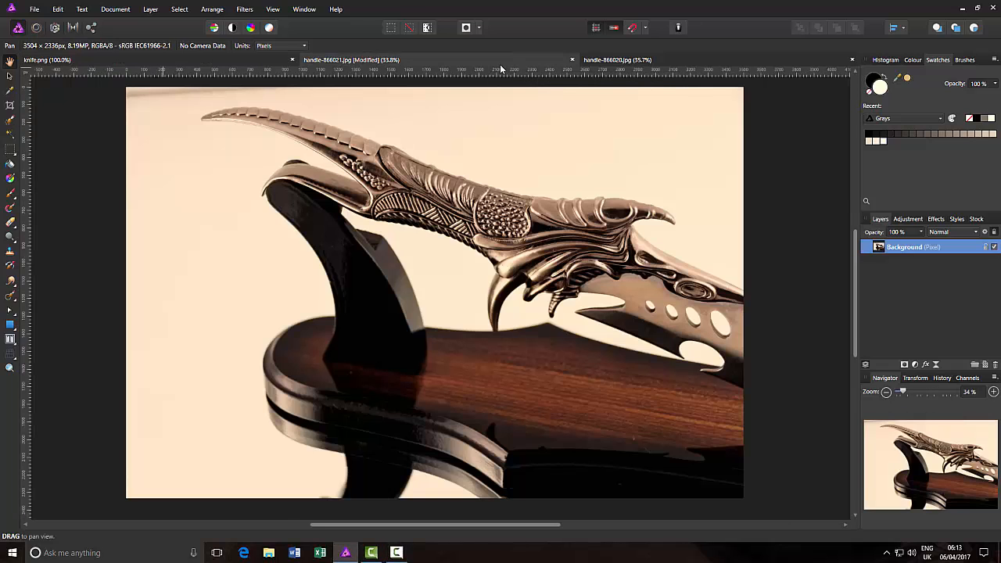
click(699, 62)
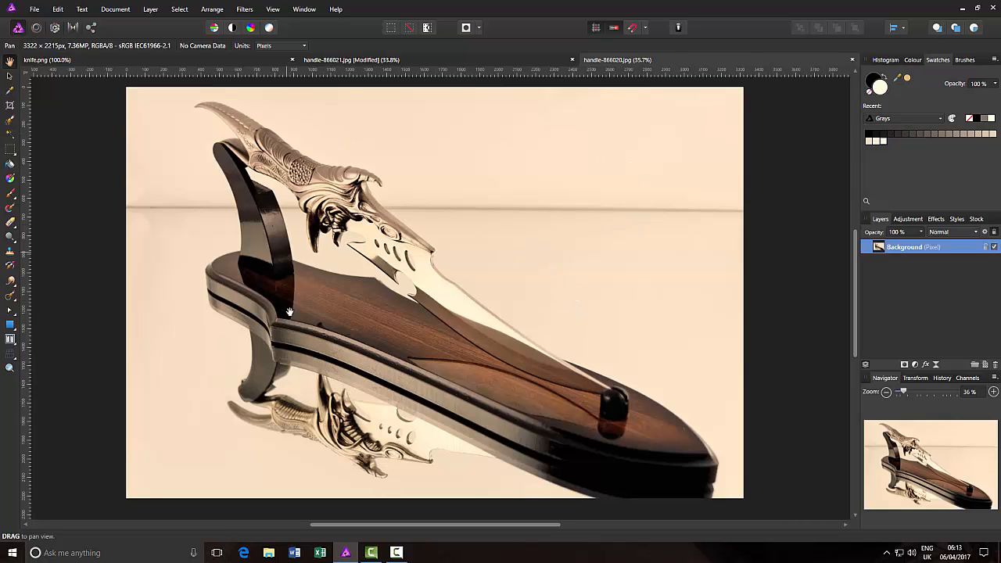
click(459, 61)
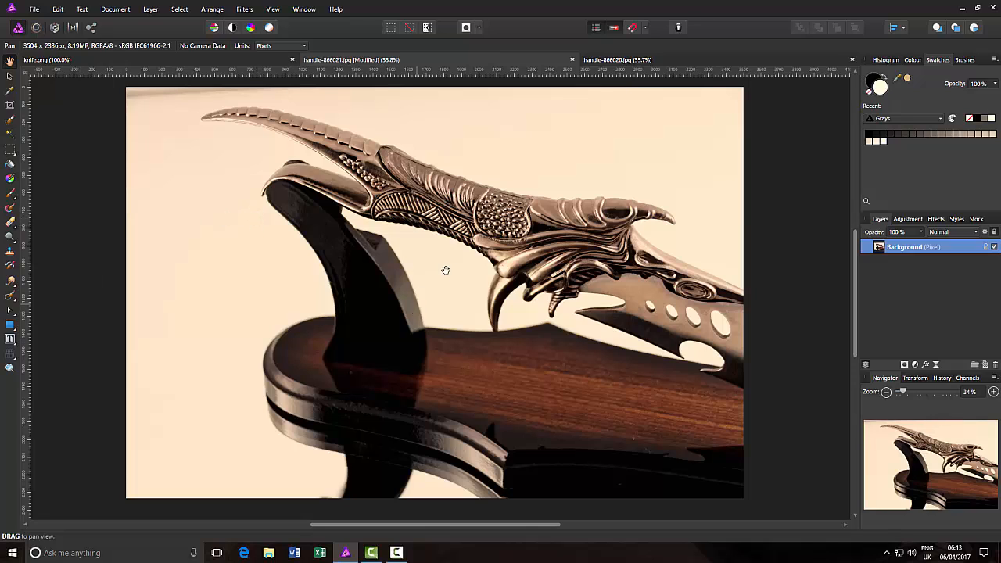
click(10, 149)
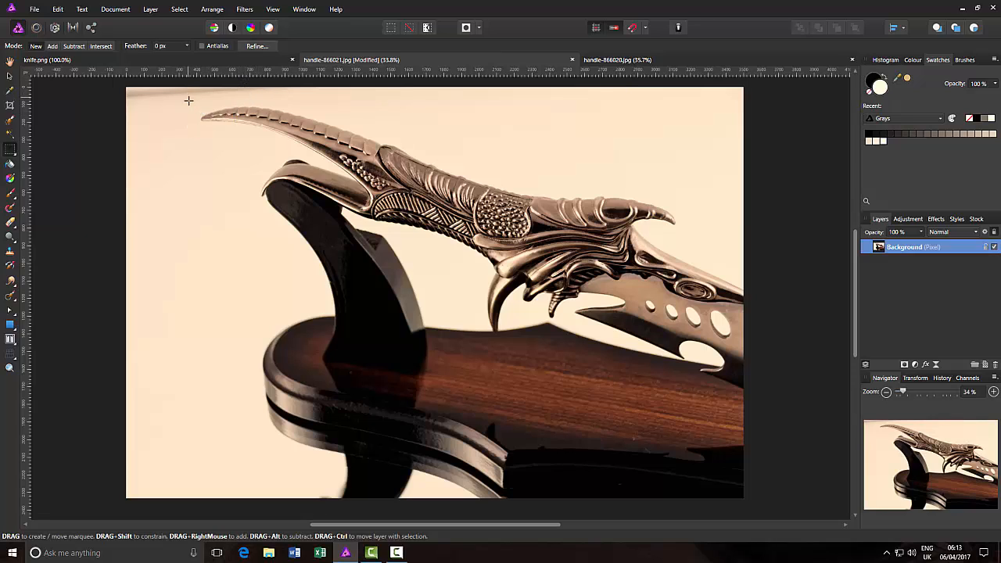
drag(189, 97, 397, 299)
drag(640, 350, 727, 353)
drag(188, 97, 252, 168)
drag(292, 200, 739, 393)
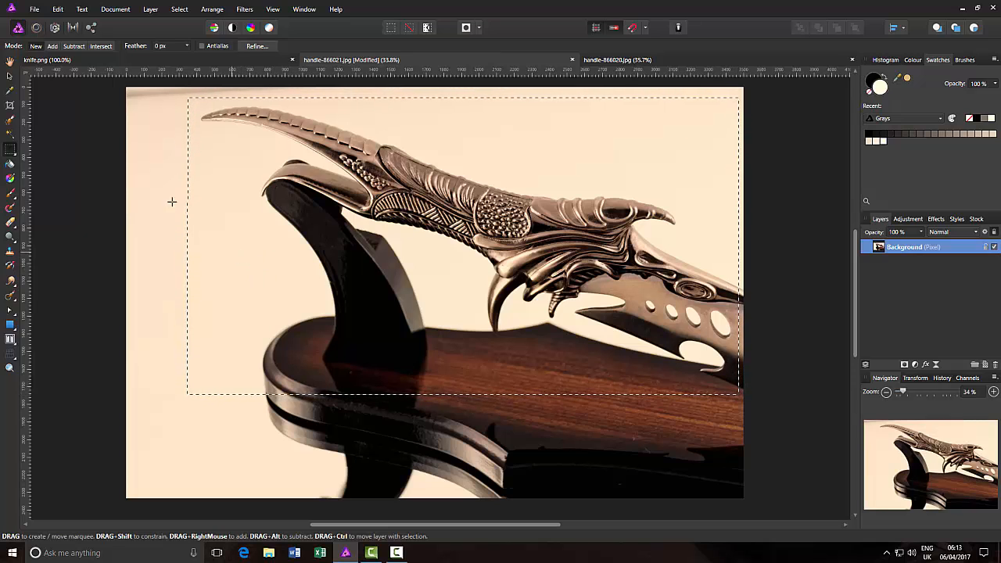
click(59, 11)
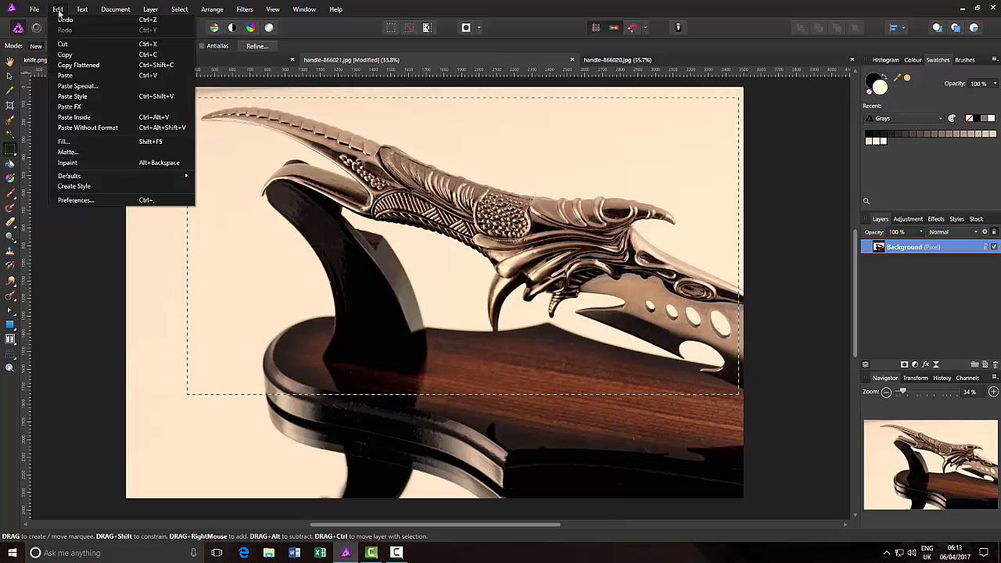
click(65, 56)
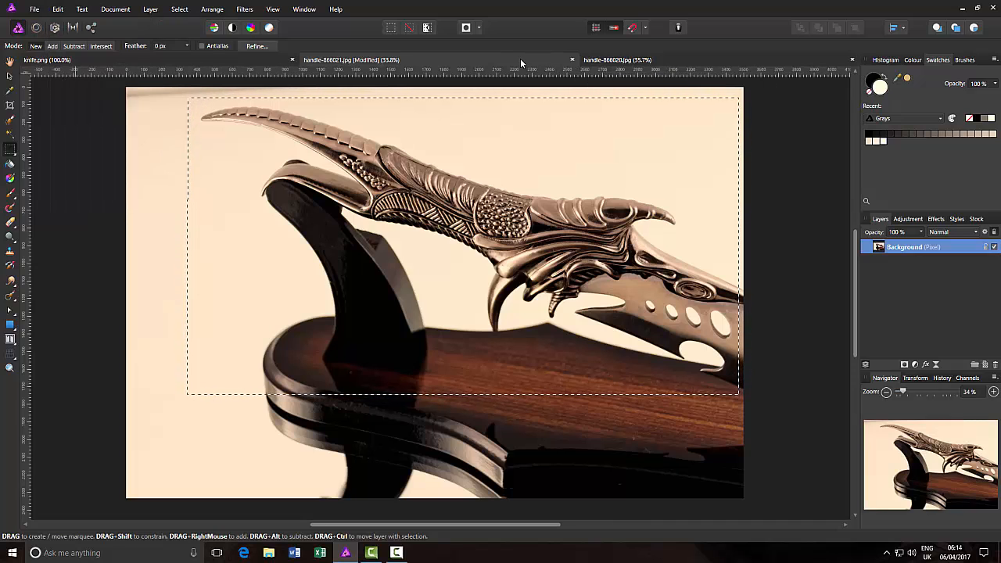
Paste the copied handle area into handle-866020.jpg as a new layer
click(605, 60)
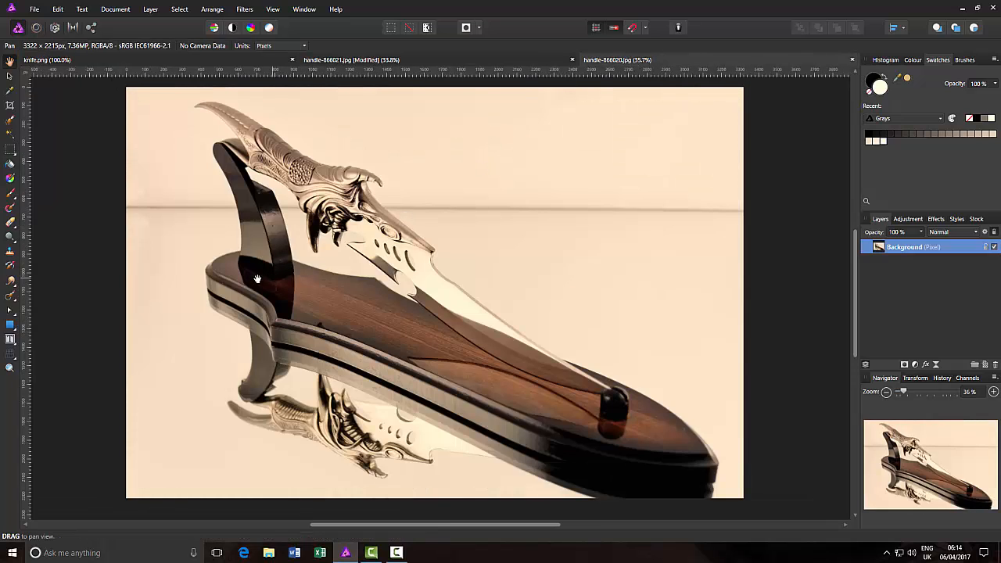
click(57, 9)
click(65, 76)
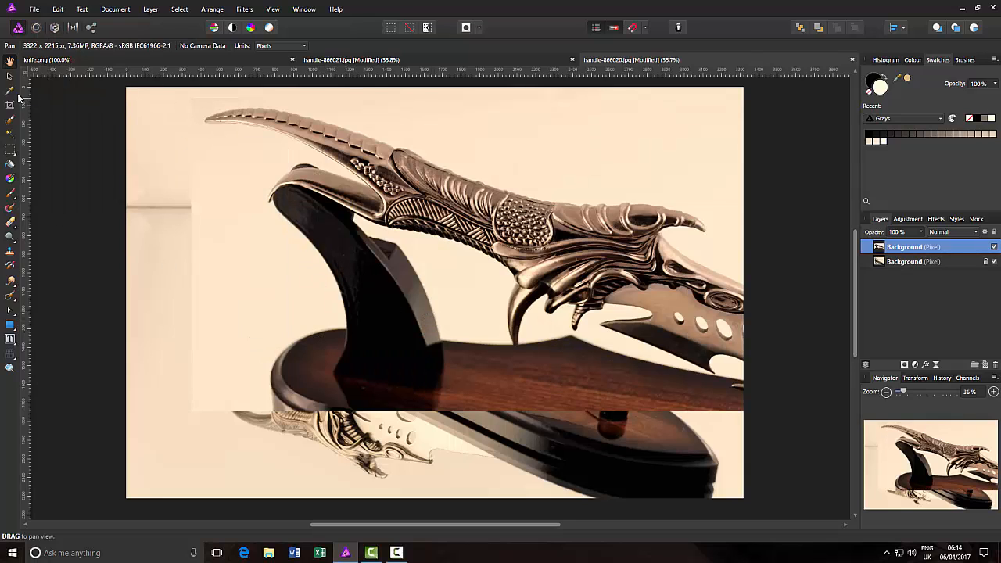
Scale the pasted handle image down proportionally to less than half its width and place it in the empty upper-right area of the photo
click(9, 76)
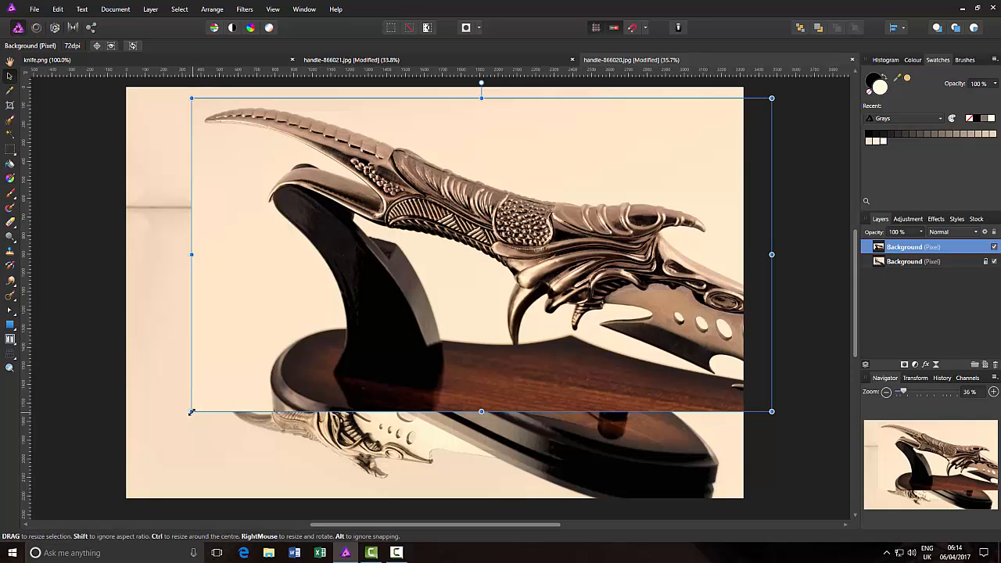
drag(193, 410, 357, 322)
drag(497, 279, 602, 219)
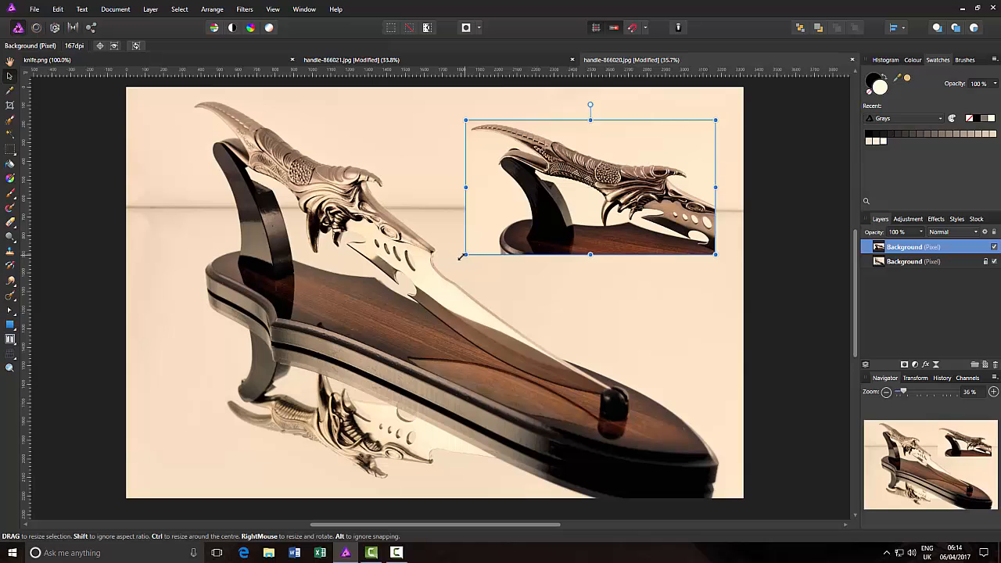
drag(464, 255, 455, 260)
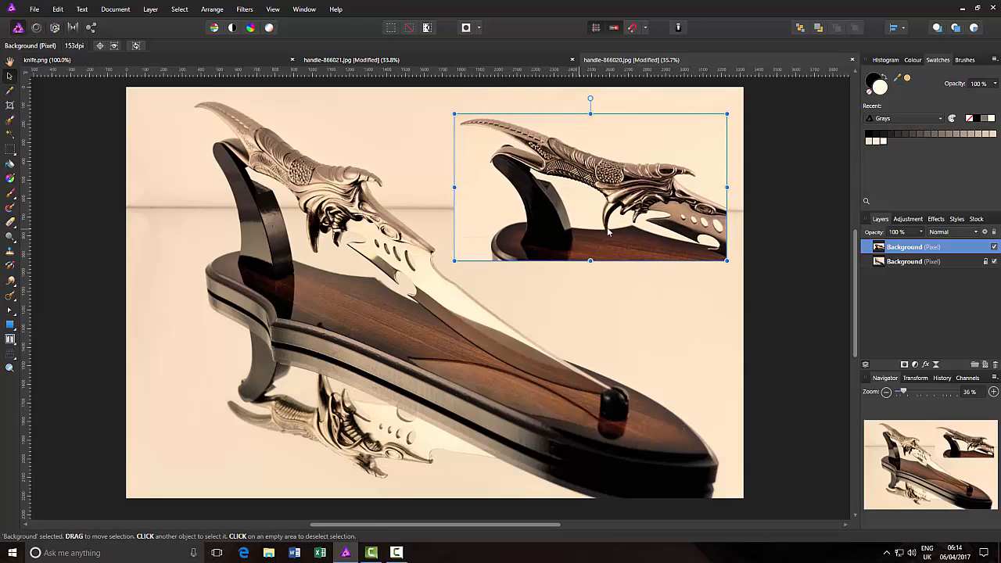
drag(615, 227, 615, 224)
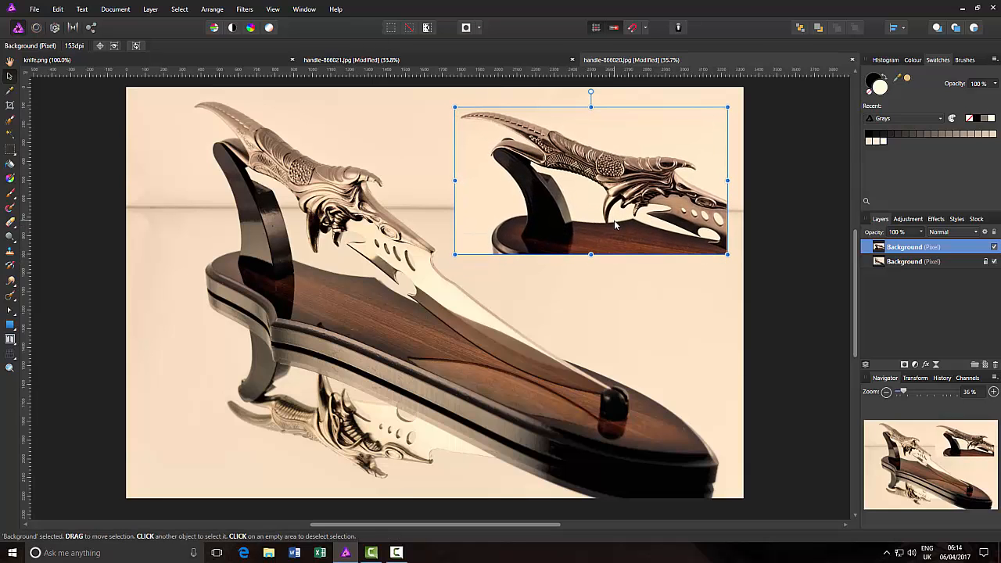
click(9, 63)
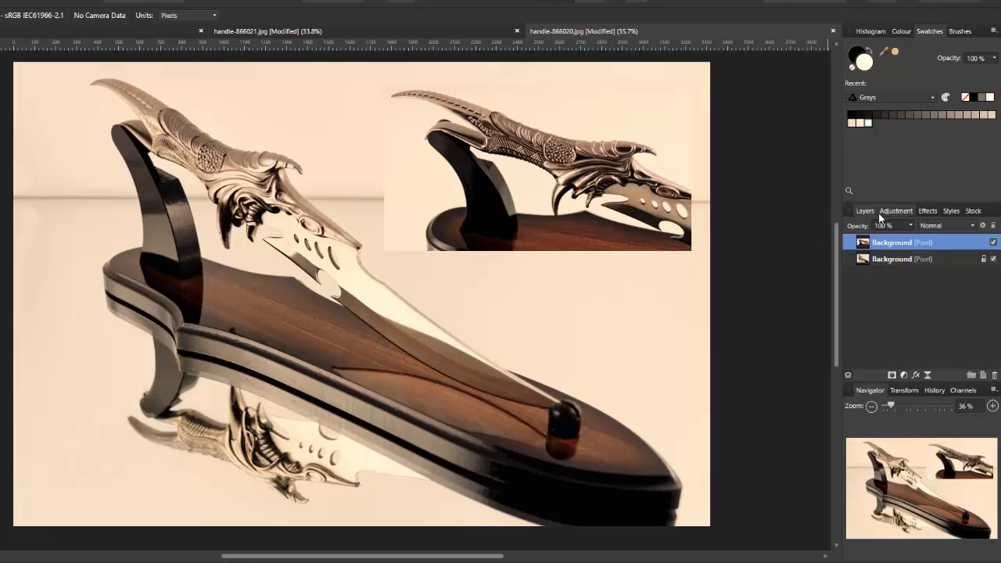
Enable the Outline effect on the pasted inset layer, try a radius of about 6.4 px, and return the radius to 0 px
click(928, 211)
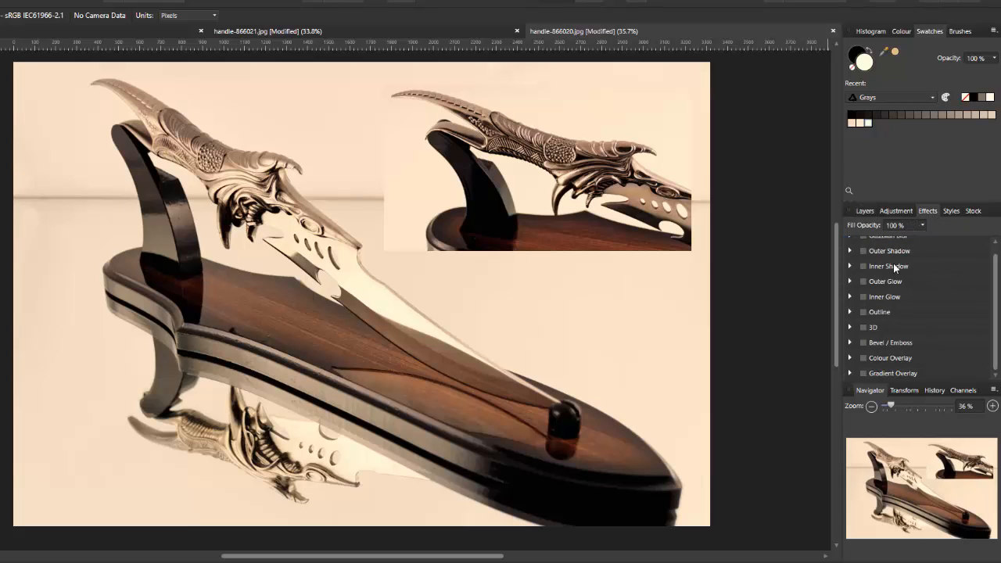
click(863, 312)
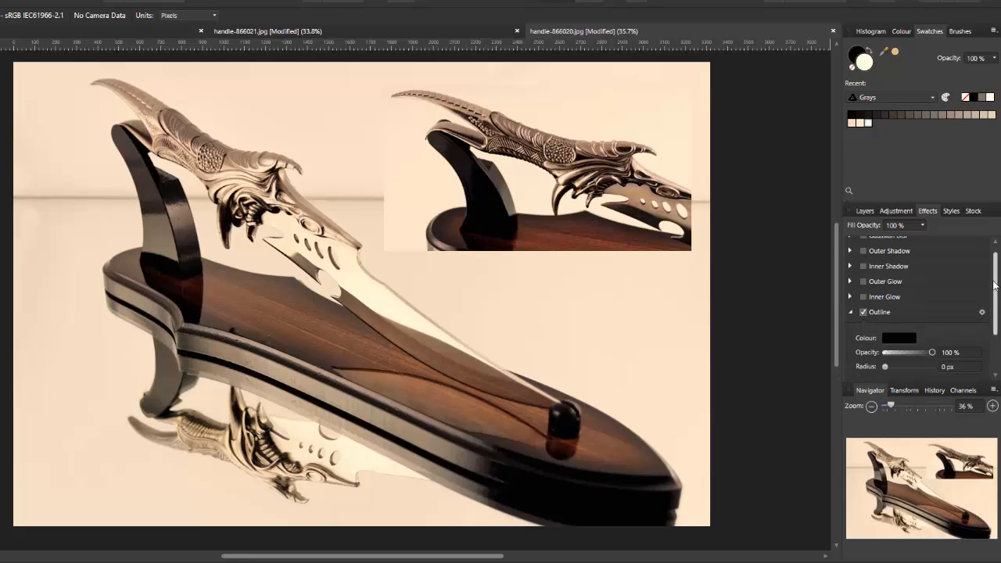
drag(996, 286, 996, 316)
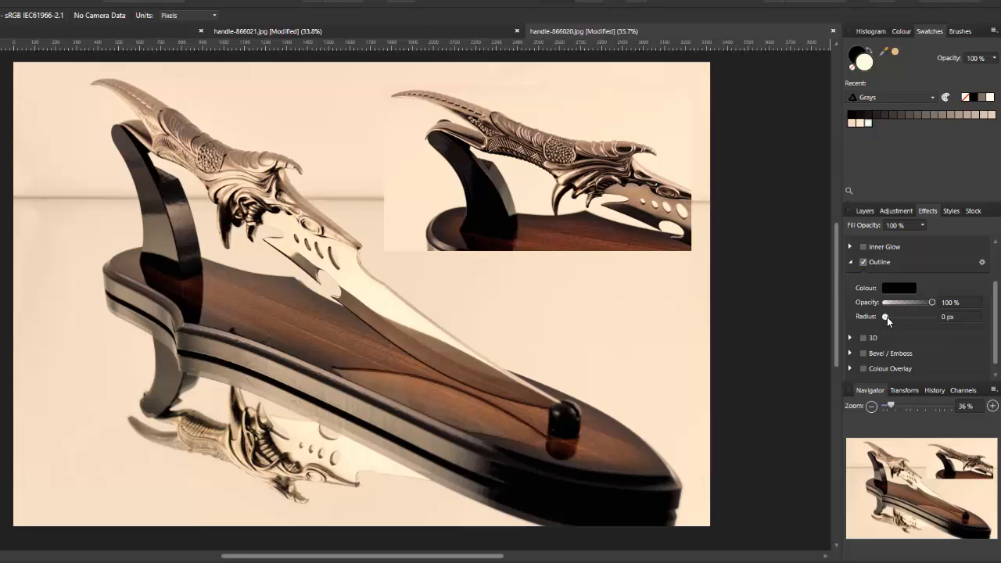
drag(887, 317, 935, 305)
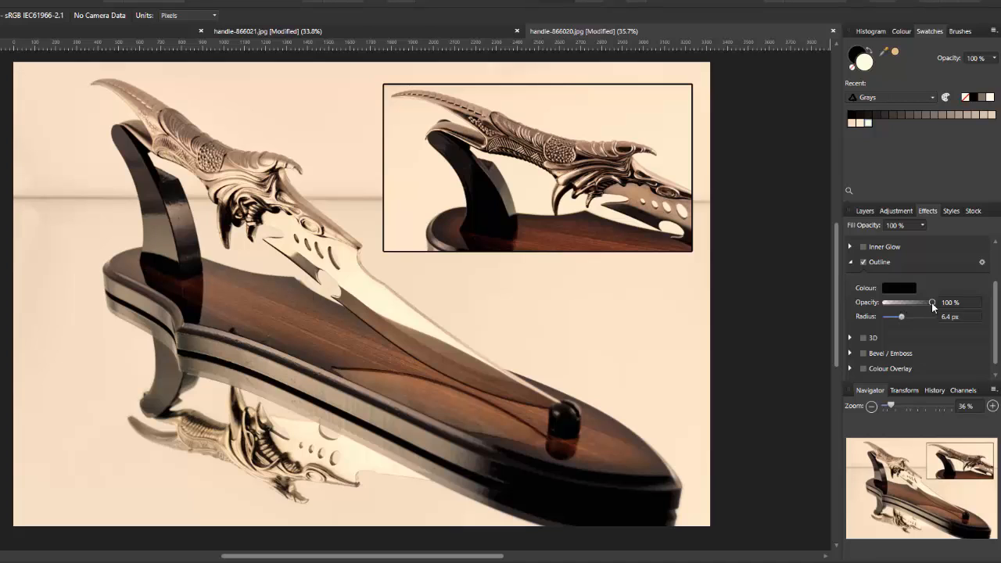
drag(932, 302, 887, 322)
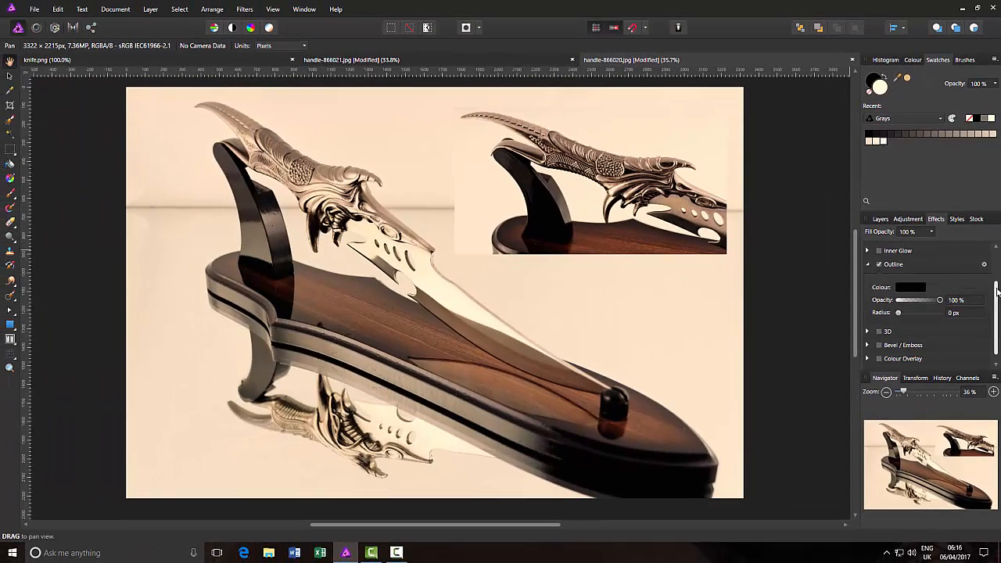
Open the detailed Outline effect settings for the inset and raise the outline radius to about 63.8 px
scroll(996, 287, up, 2)
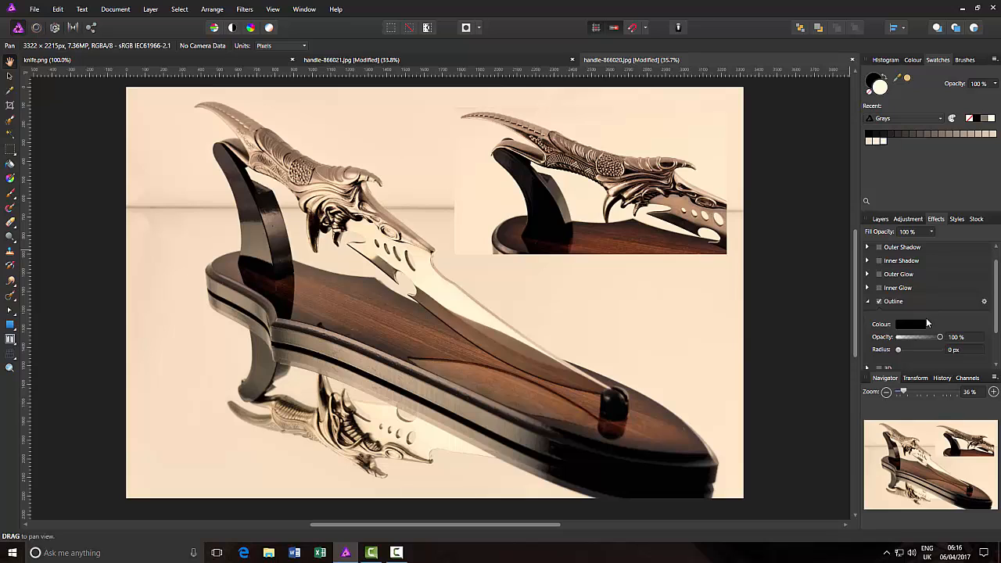
click(985, 302)
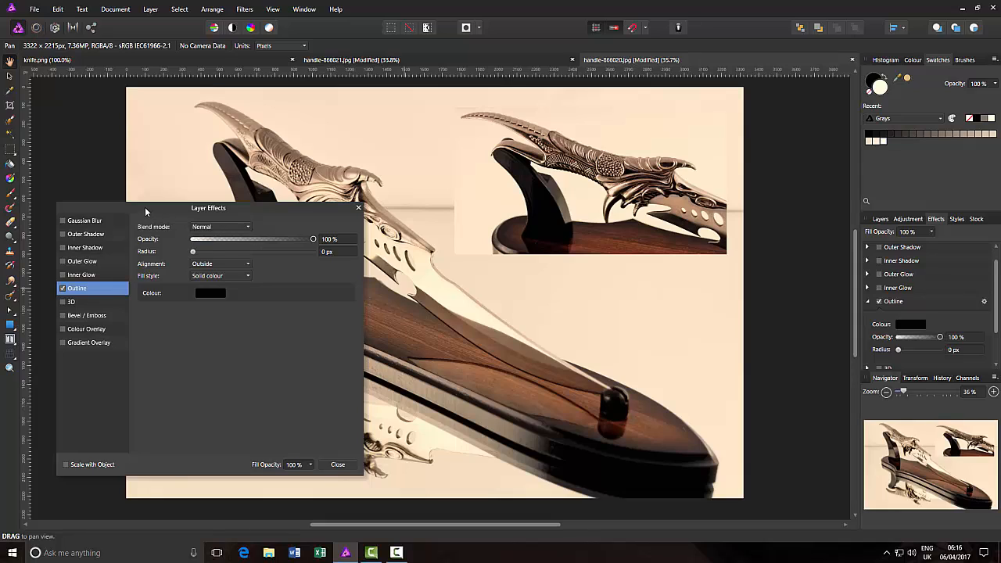
drag(145, 211, 191, 160)
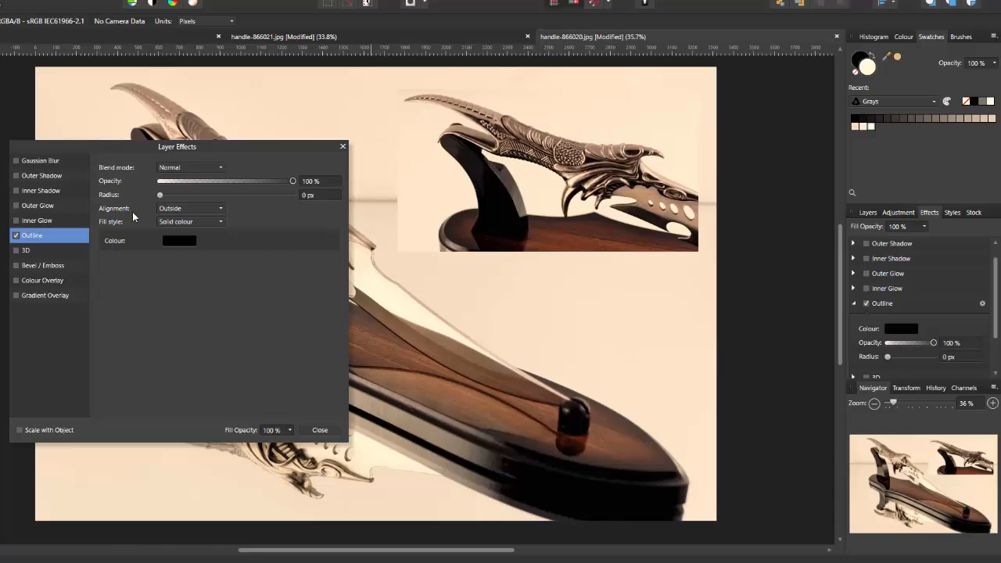
drag(160, 195, 283, 204)
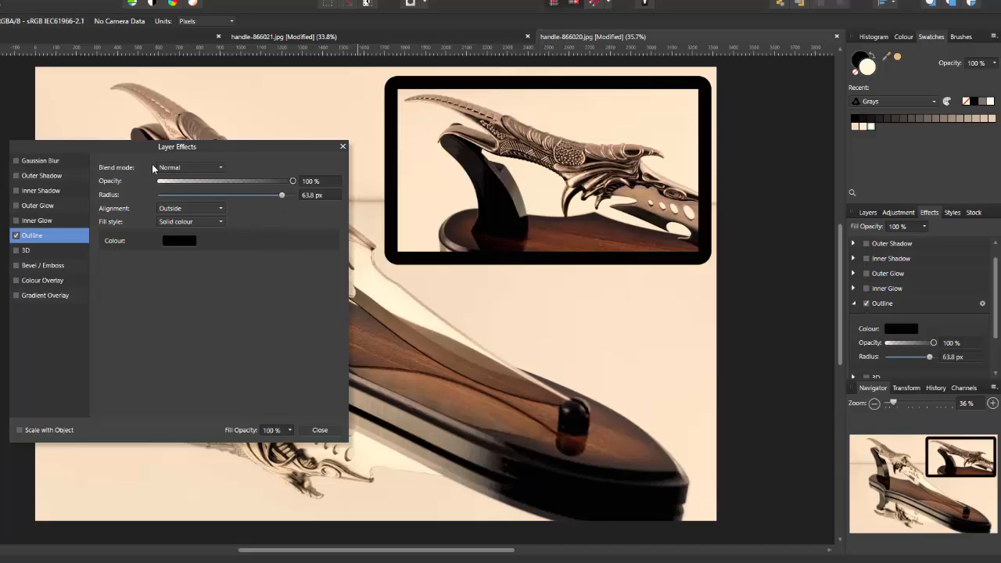
Preview the outline's blend modes, opacity and alignment options, keeping Normal, 100 % and Outside
click(221, 172)
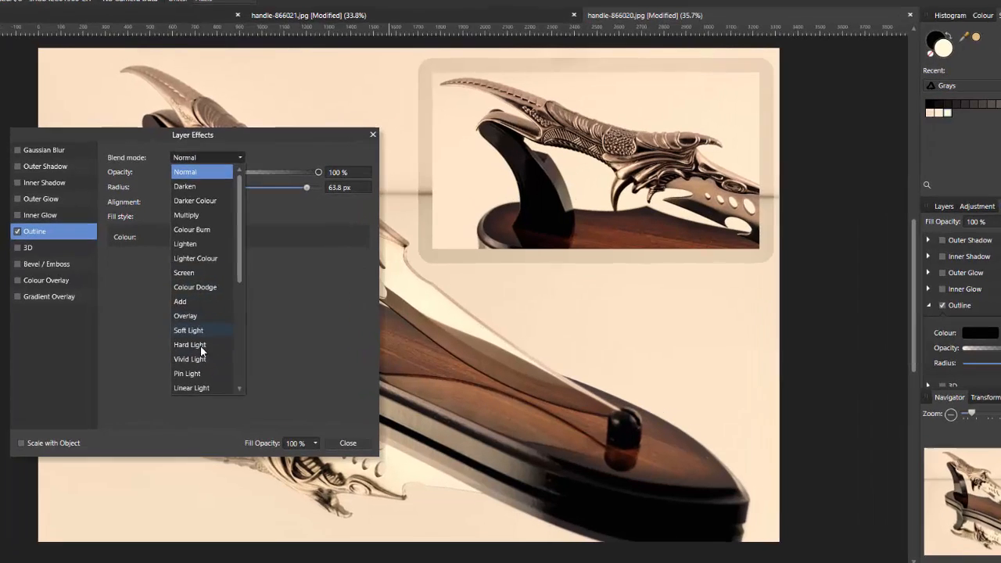
scroll(180, 372, down, 2)
scroll(226, 405, down, 2)
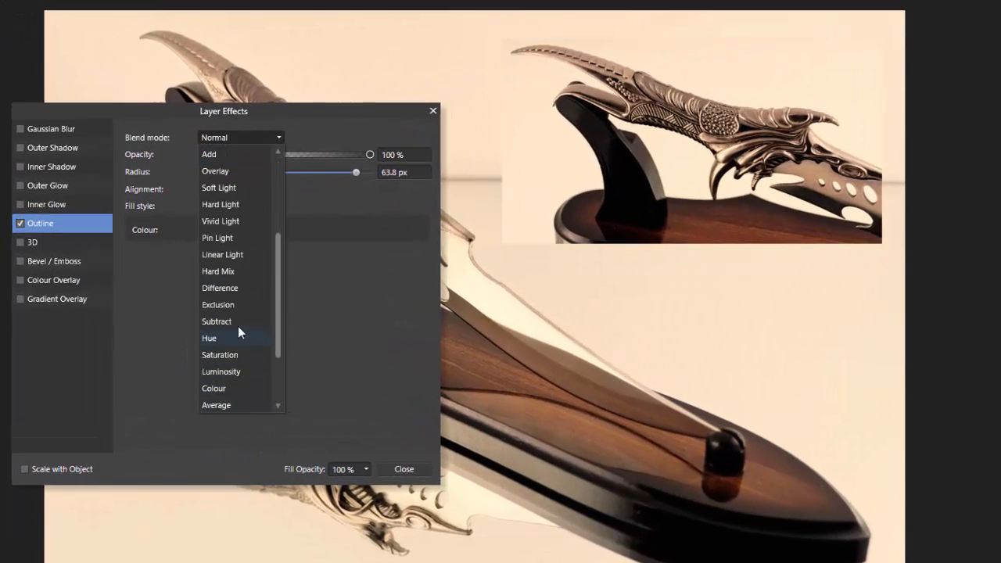
click(304, 138)
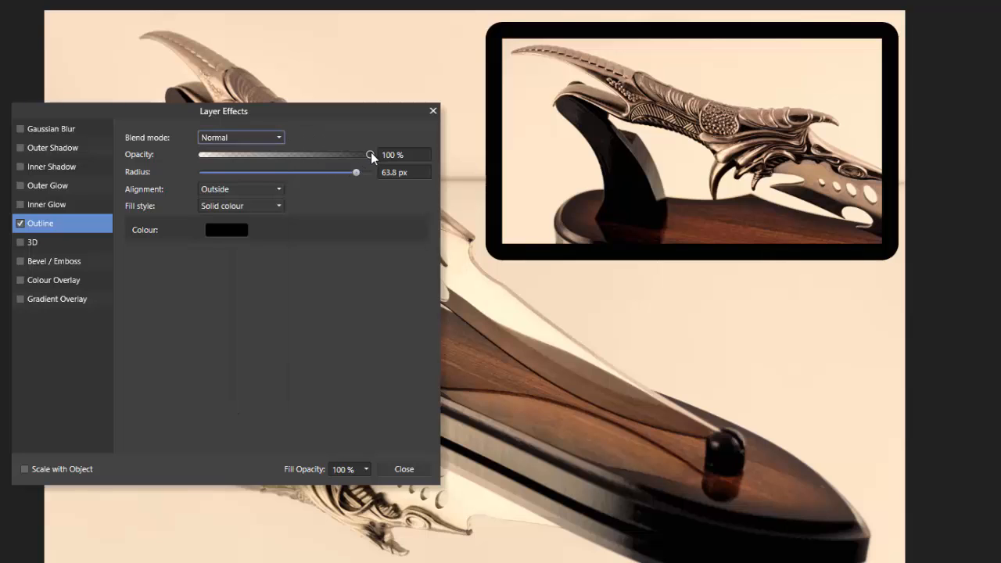
drag(371, 152, 379, 171)
click(280, 190)
click(305, 191)
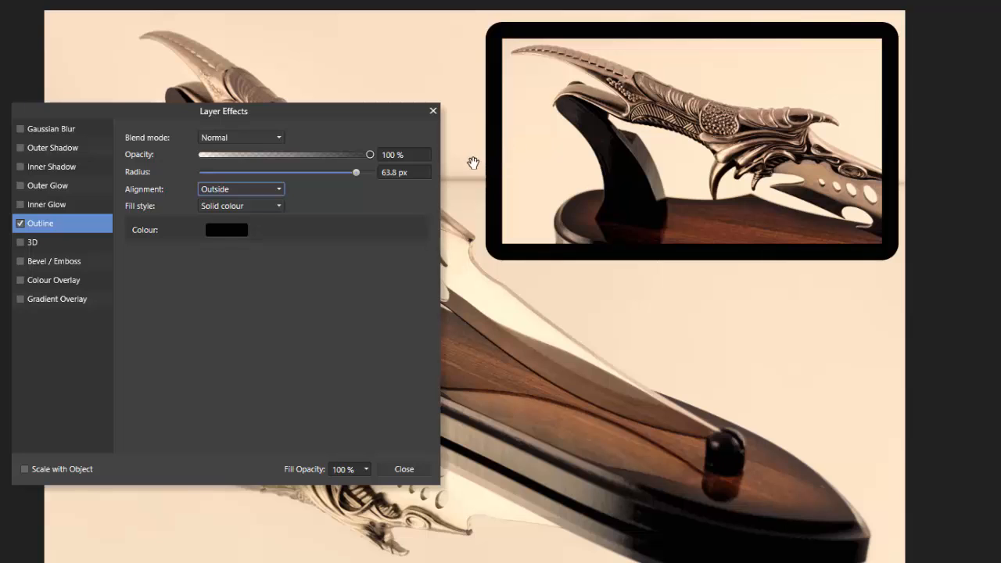
Try the outline with Centre alignment, using radii of 1 px and about 2.8 px
drag(355, 174, 239, 173)
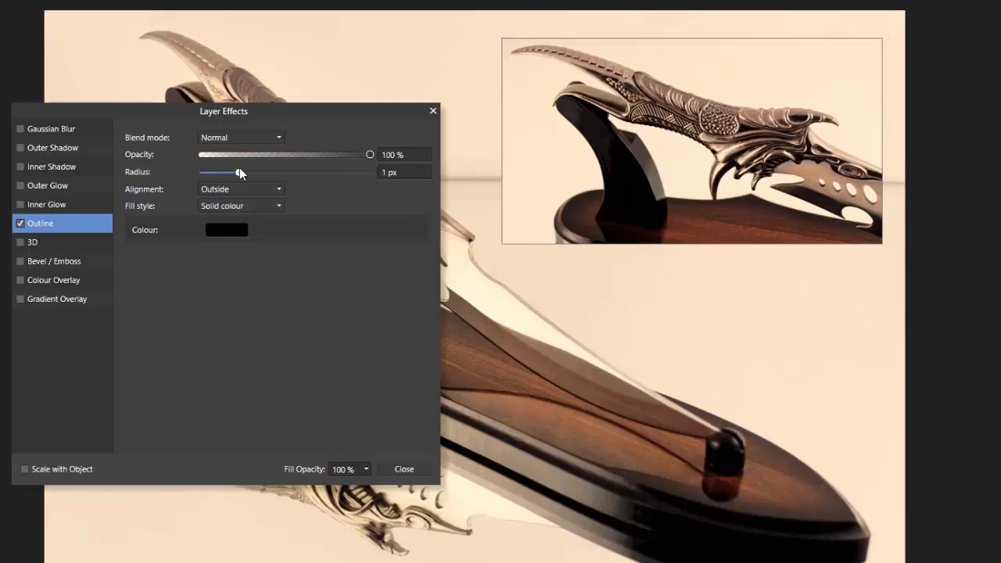
click(279, 188)
click(226, 224)
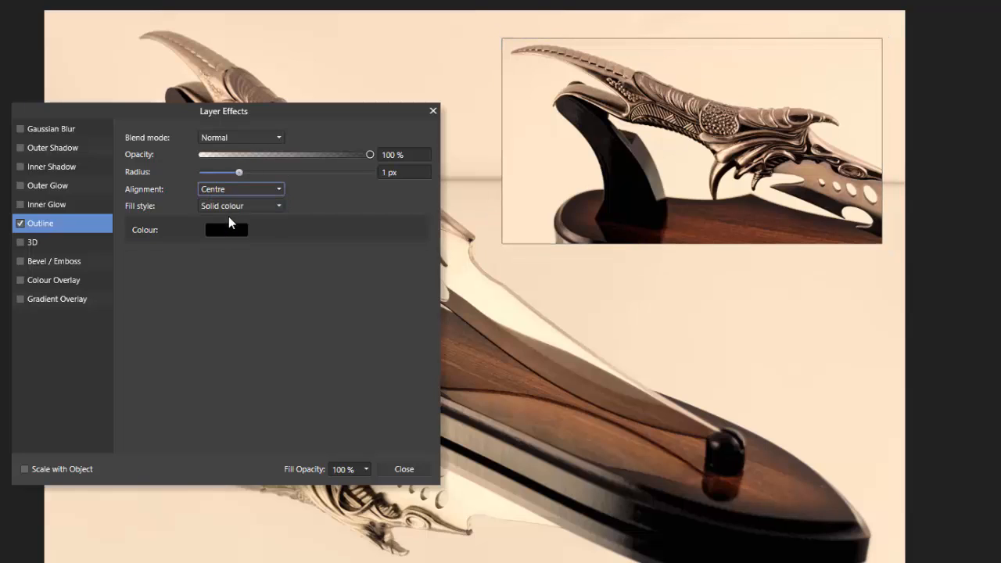
mouse_move(238, 174)
mouse_down()
mouse_move(378, 176)
mouse_move(247, 169)
mouse_up()
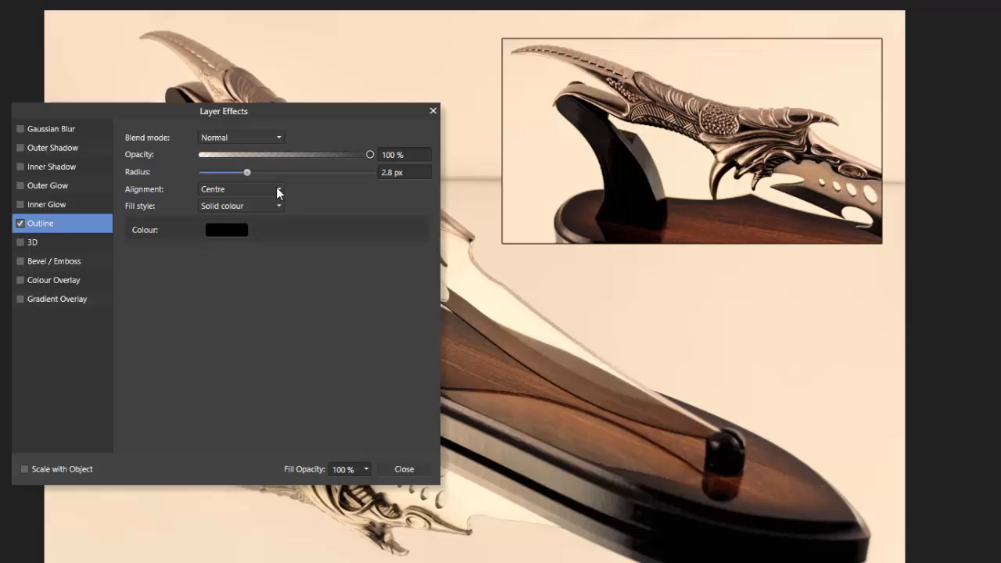
Try the outline with Inside alignment, raising the radius to 100 px and lowering it to about 0.3 px
click(277, 188)
click(223, 238)
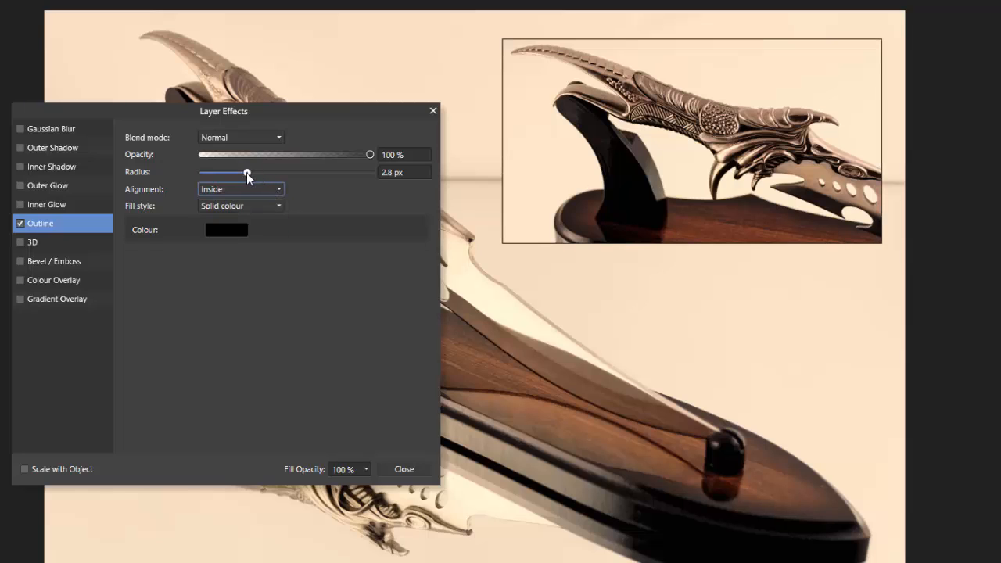
drag(246, 172, 380, 177)
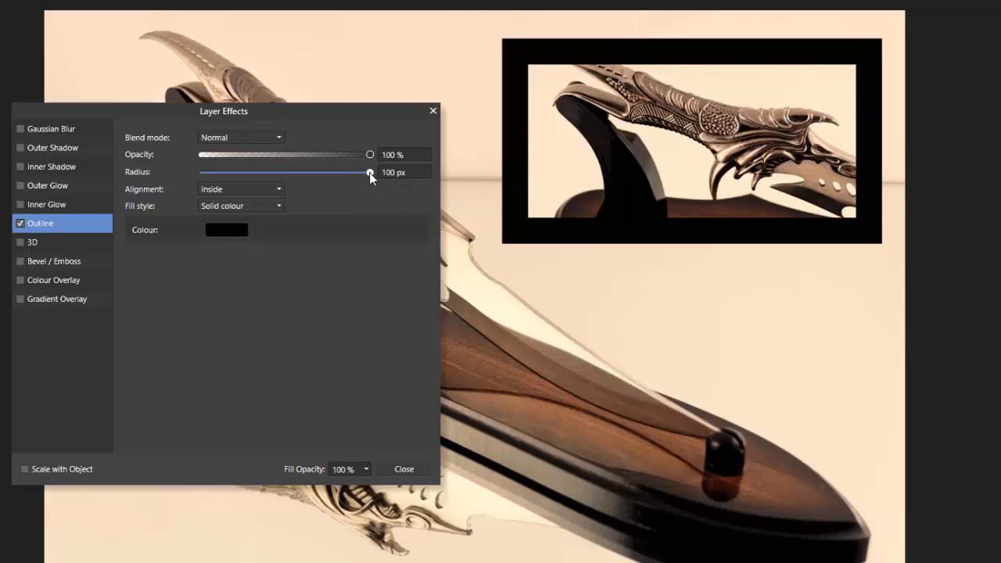
drag(369, 173, 215, 172)
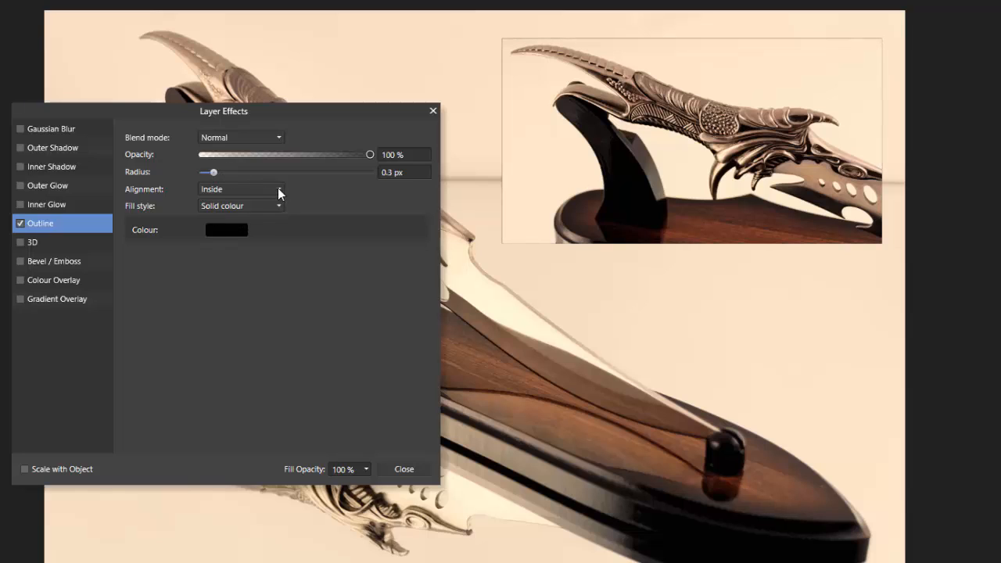
Set the outline's alignment to Outside and its radius to about 49.3 px
click(279, 190)
click(243, 206)
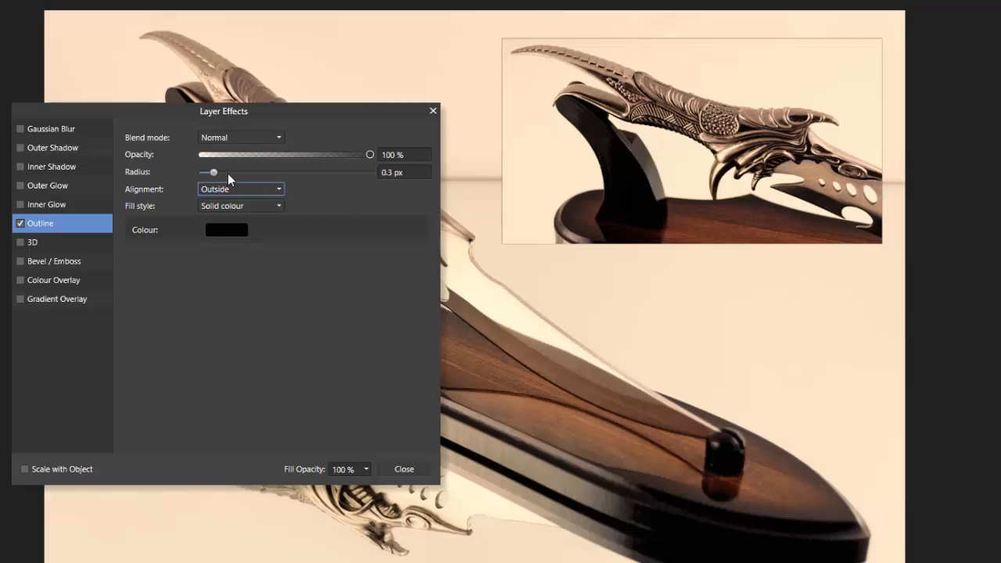
drag(214, 173, 349, 176)
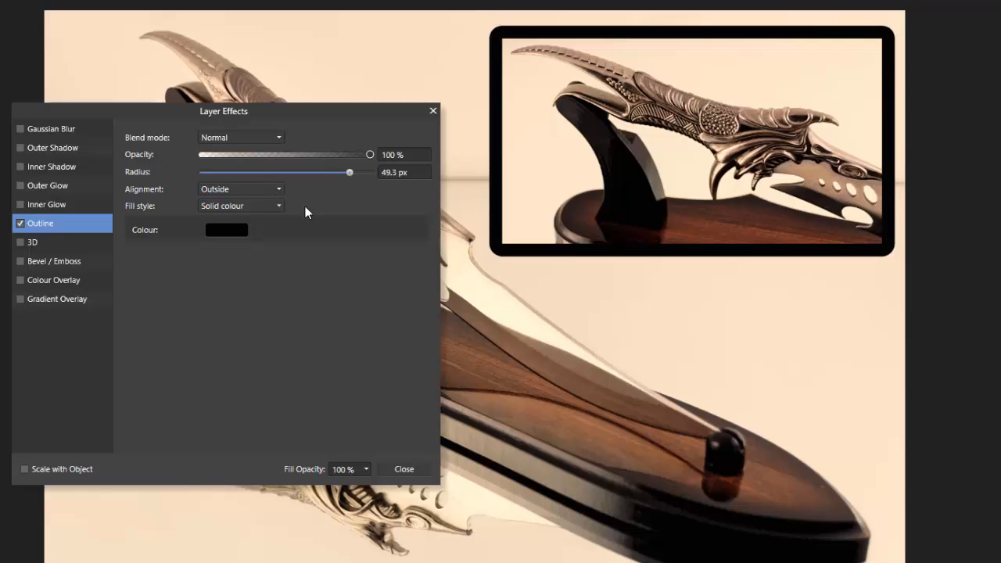
Try the Contour fill style on the outline and reverse its gradient
click(279, 206)
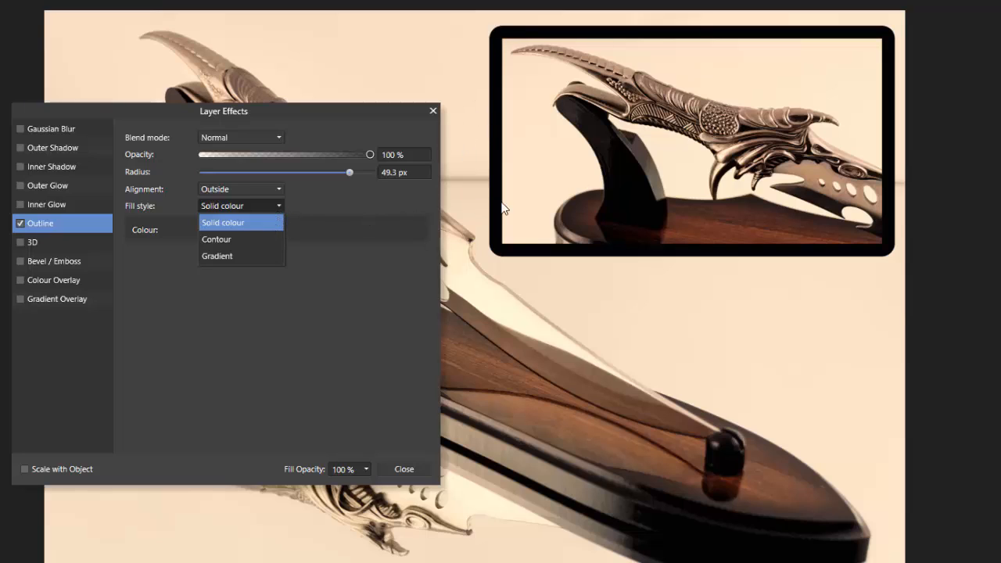
click(216, 244)
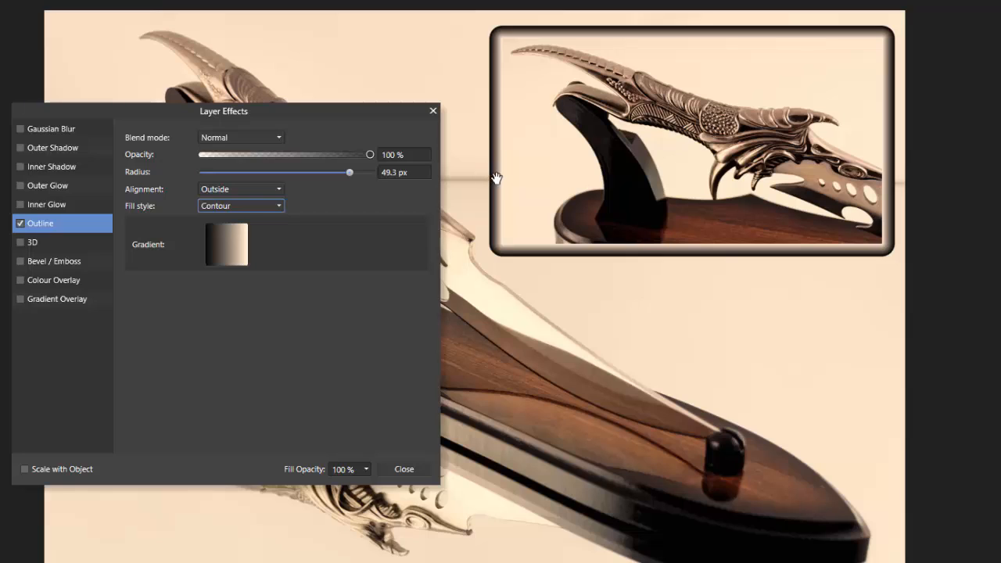
click(231, 248)
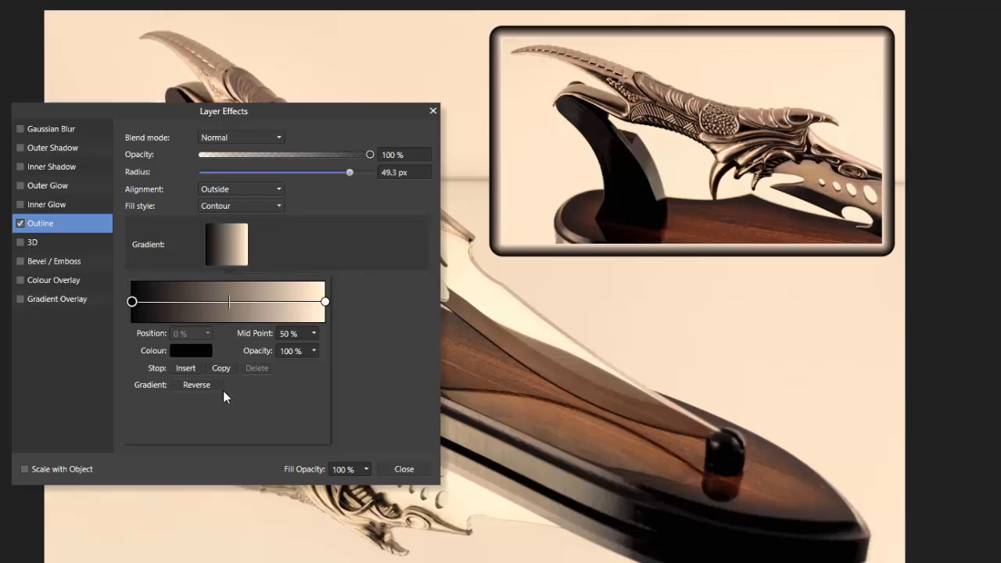
click(197, 385)
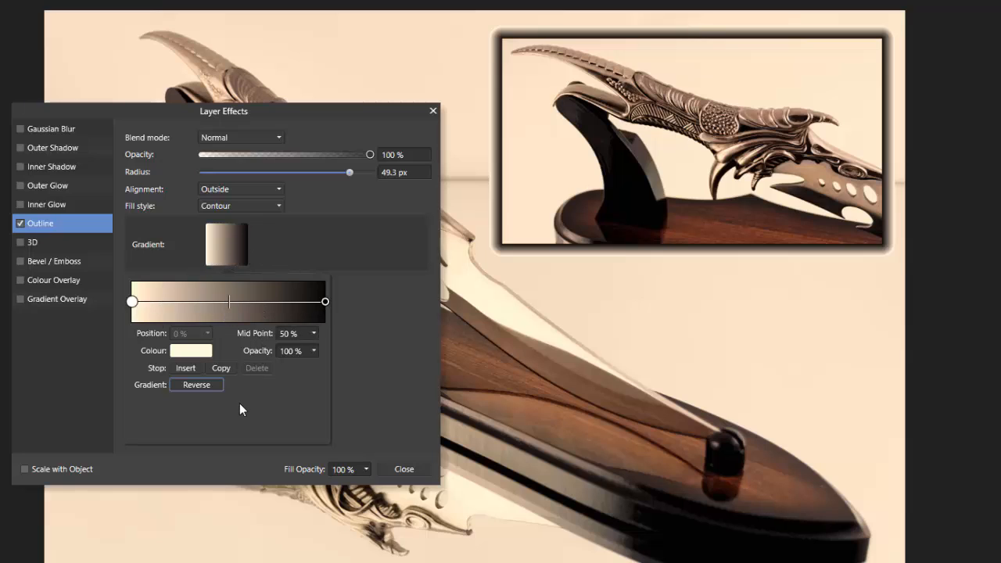
click(364, 330)
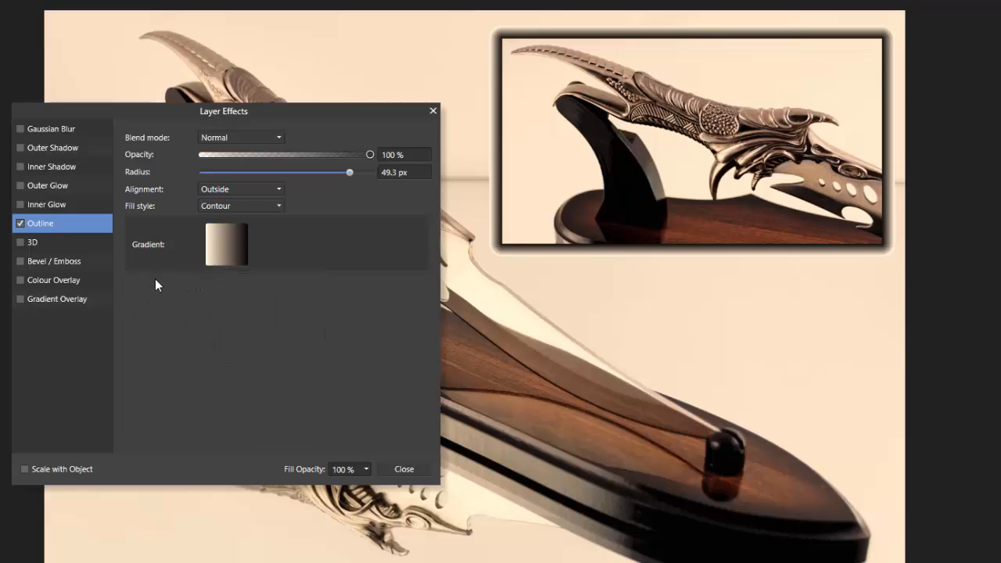
Try the Gradient fill style on the outline, and return it to Solid colour
click(278, 206)
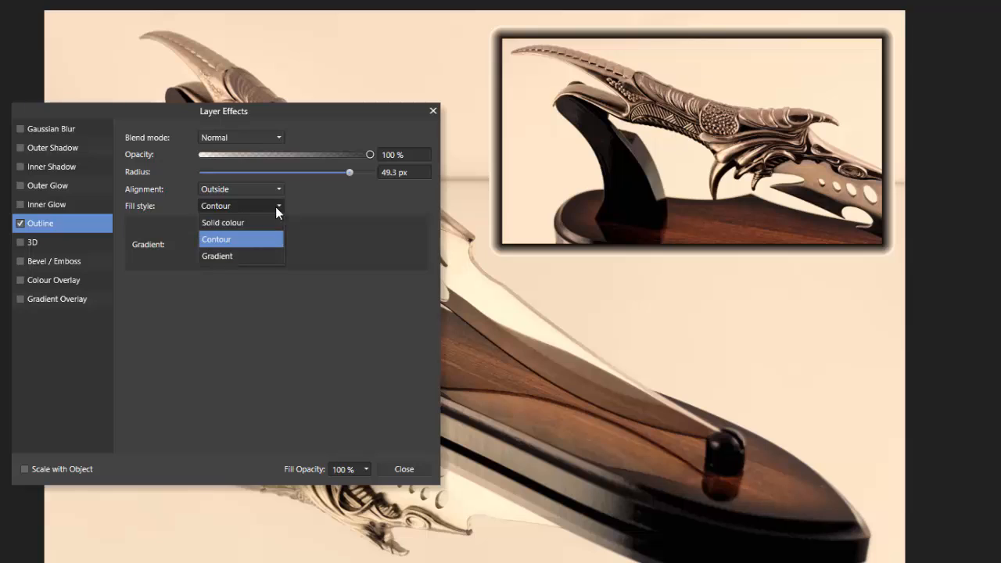
click(220, 256)
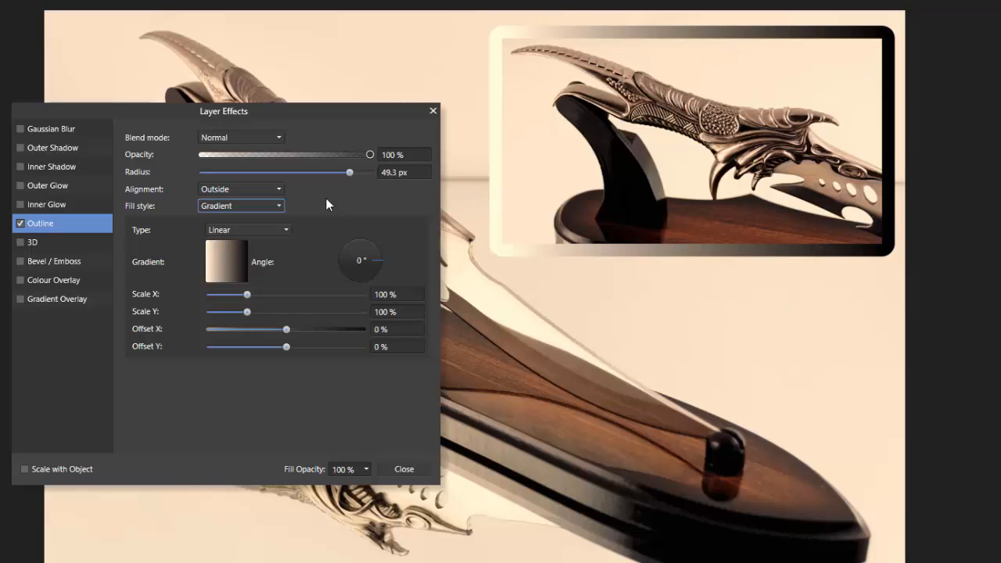
click(279, 208)
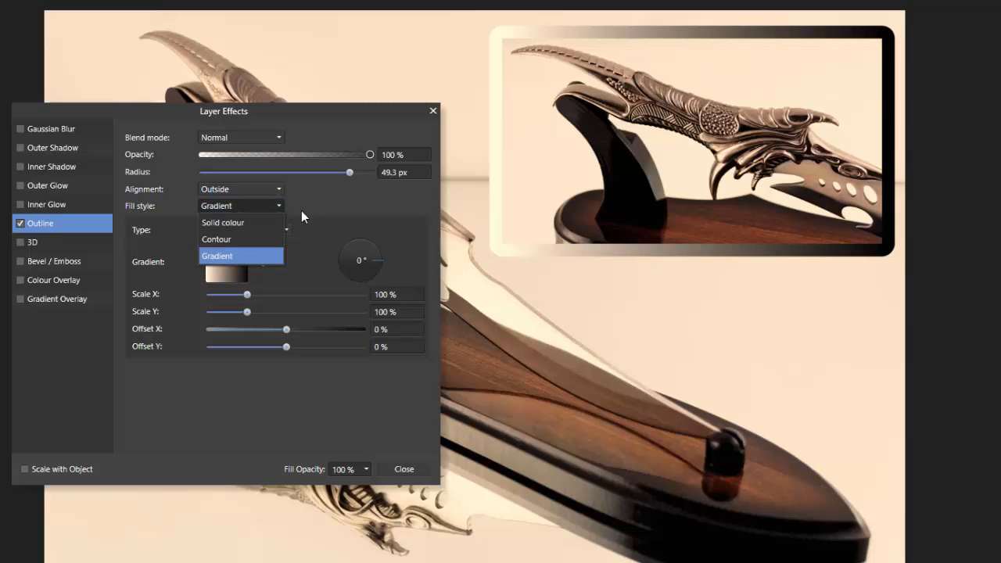
click(235, 224)
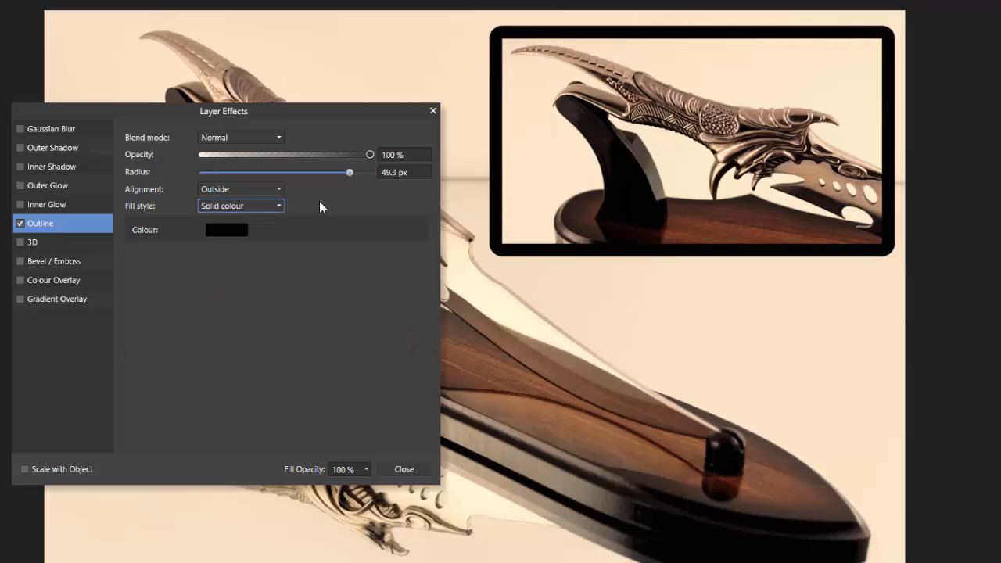
Try a greyish beige outline colour in the HSL Sliders mode and a muted purple in the Hue mode
click(225, 232)
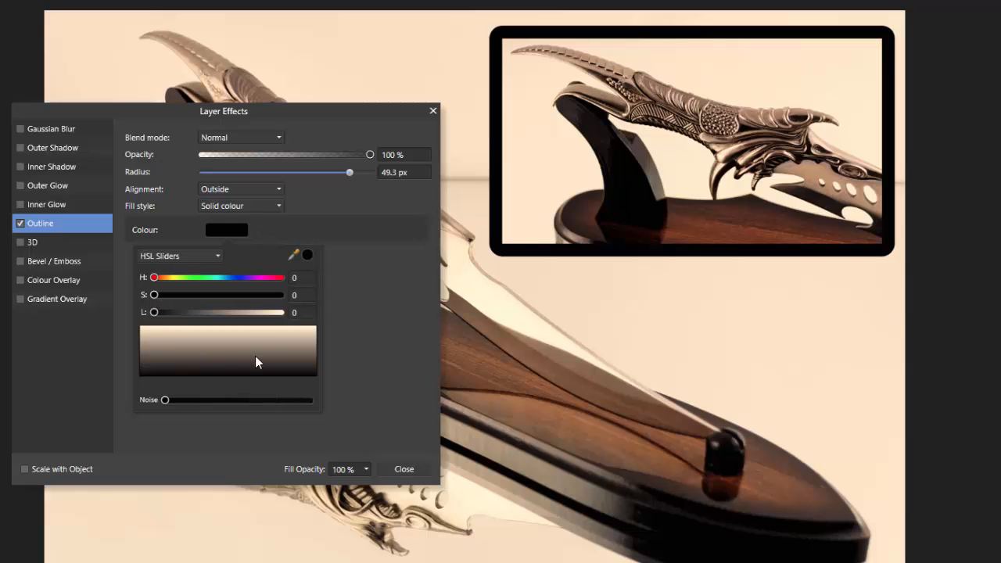
drag(220, 355, 187, 343)
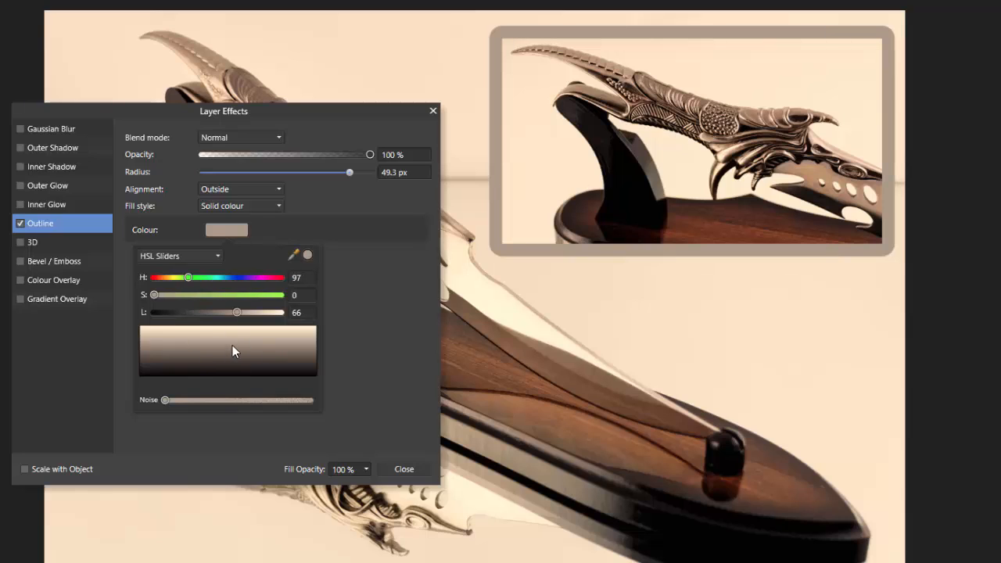
click(219, 256)
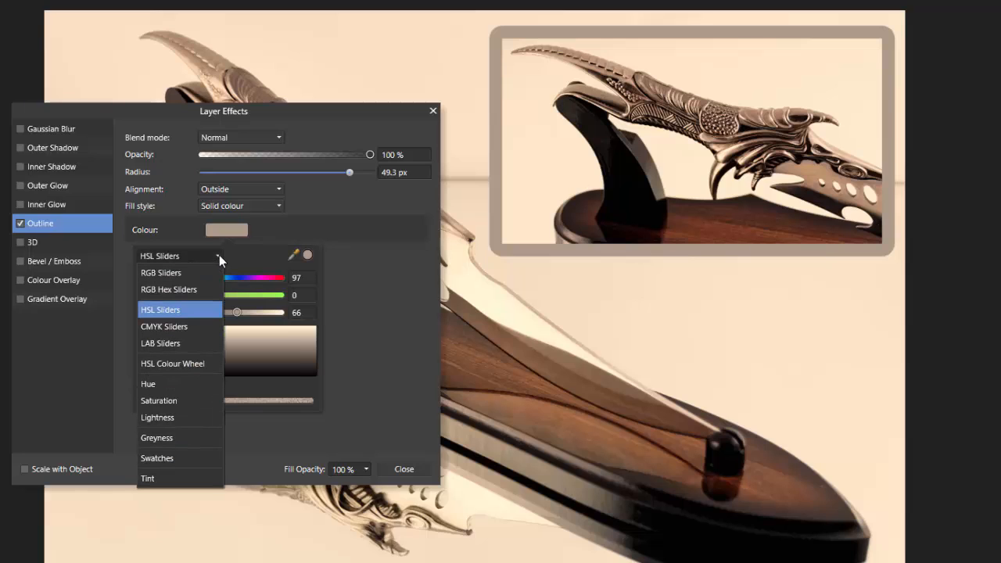
click(185, 384)
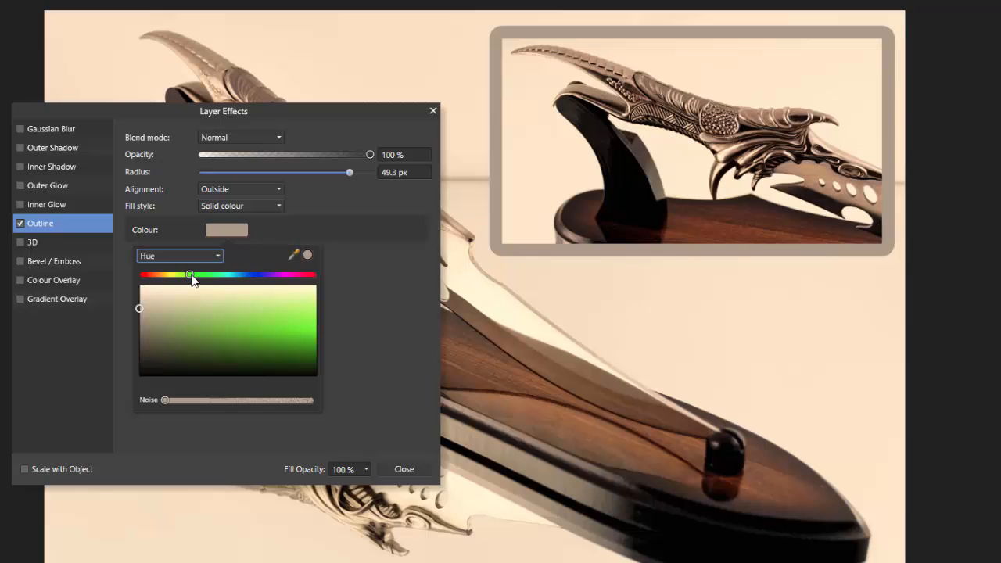
drag(194, 277, 259, 282)
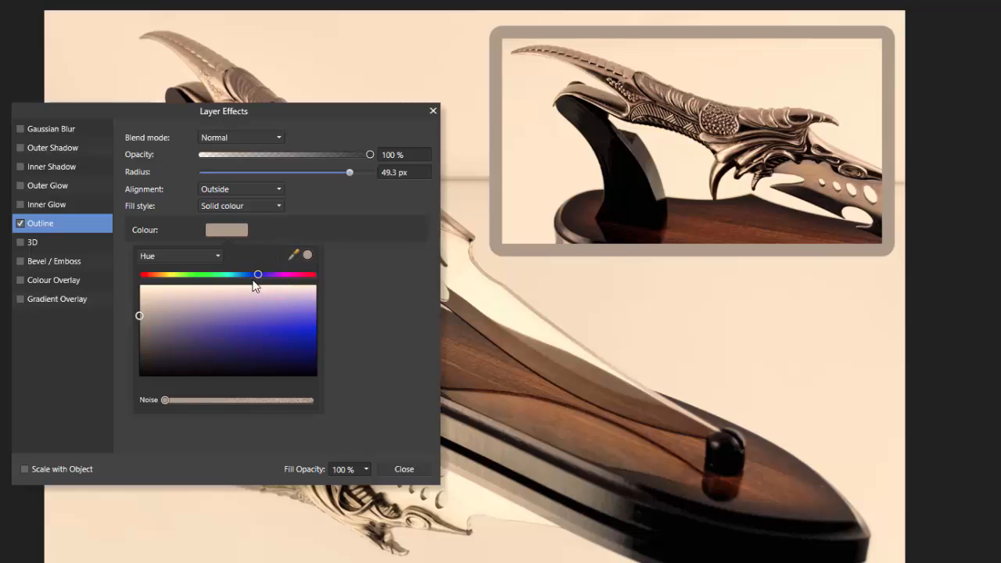
click(192, 321)
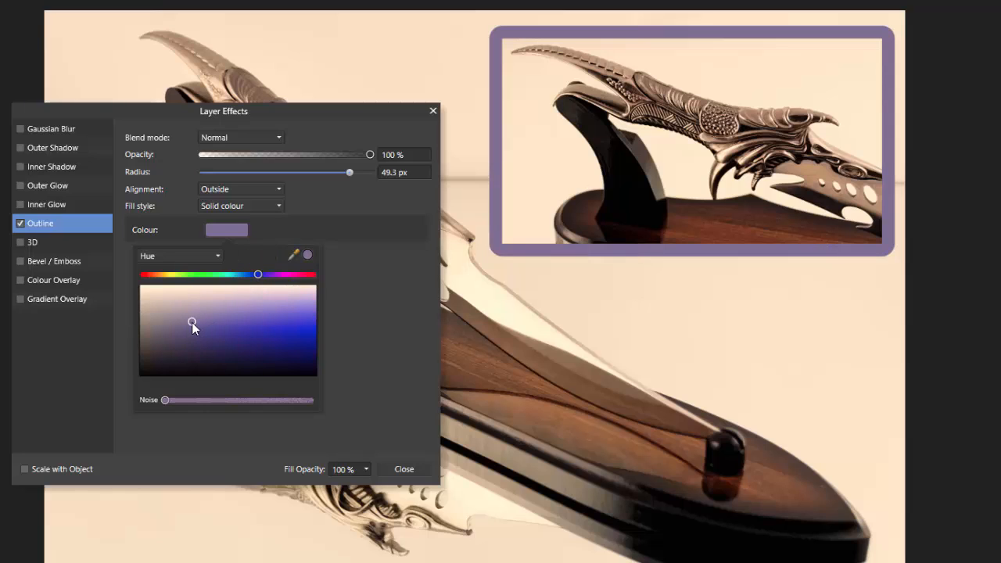
Try several lighter and darker blue-purple shades for the outline in the Hue mode, ending on pale lavender
click(240, 347)
click(252, 322)
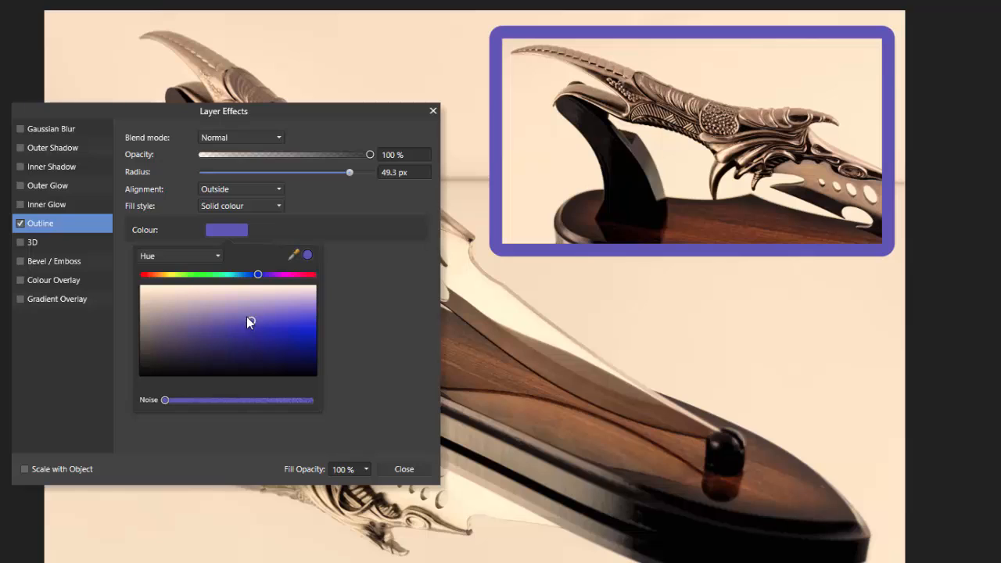
click(195, 326)
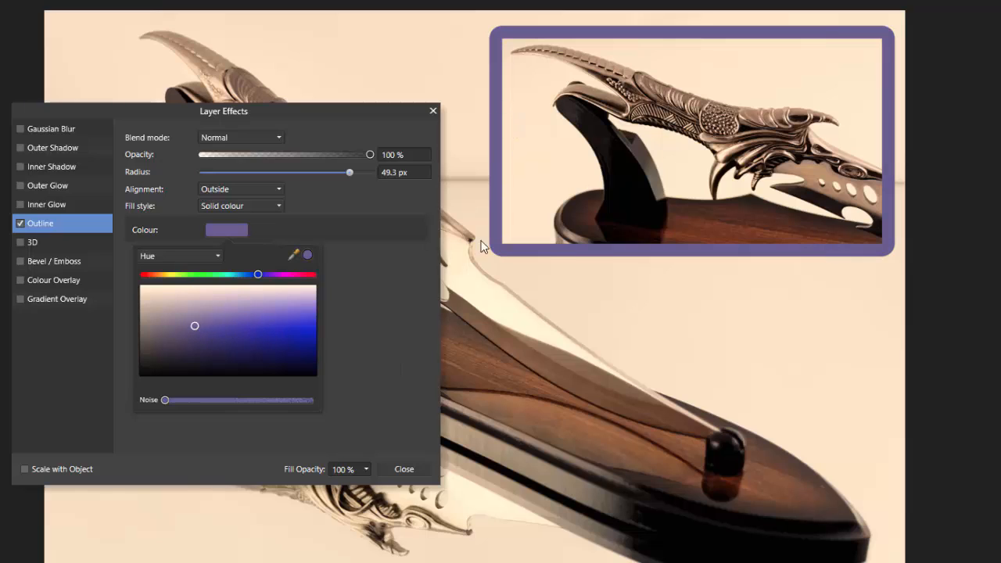
click(272, 318)
click(229, 348)
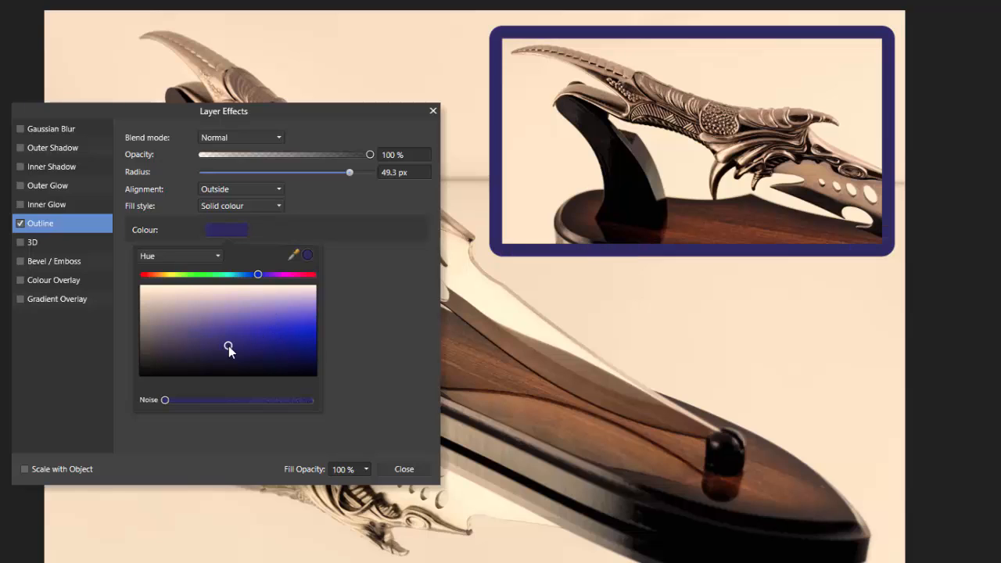
click(279, 354)
click(292, 310)
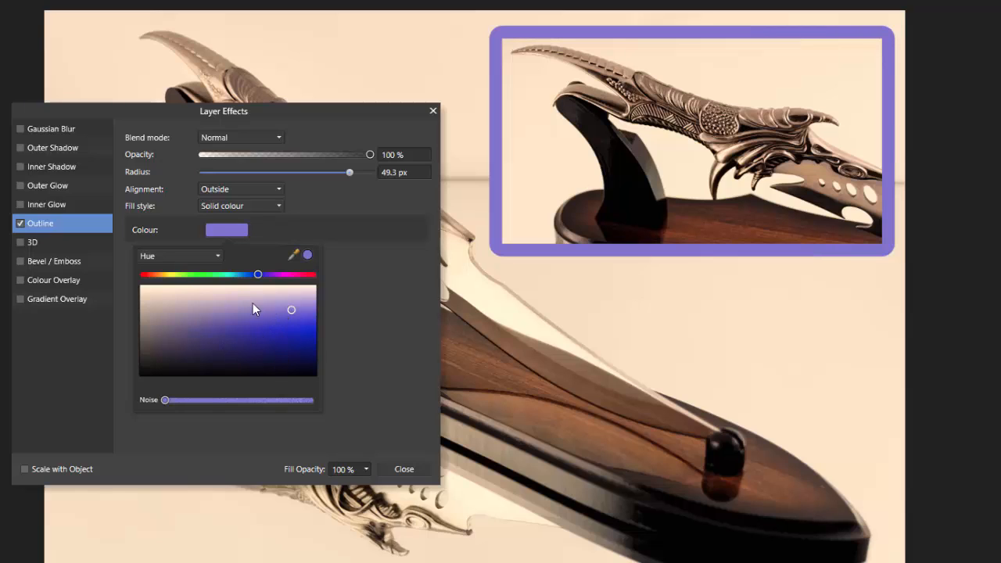
click(233, 309)
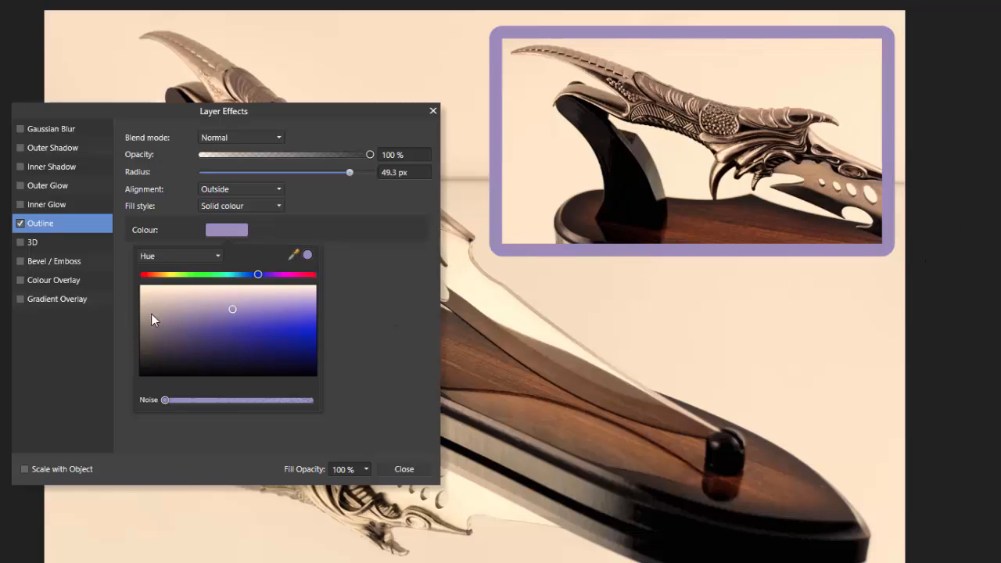
Switch the outline's colour picker to Saturation mode, choose an orange and raise its saturation slightly
click(220, 256)
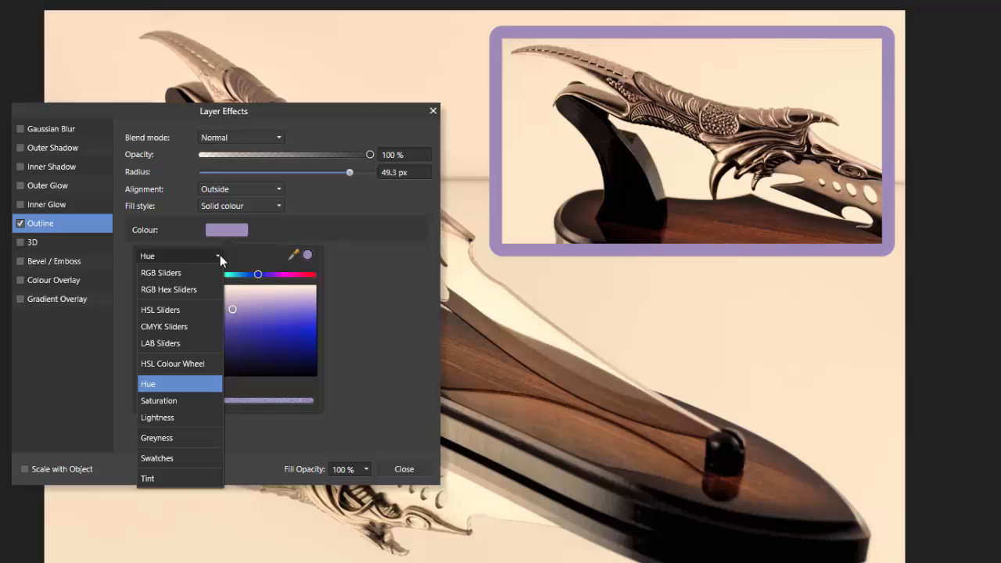
click(166, 403)
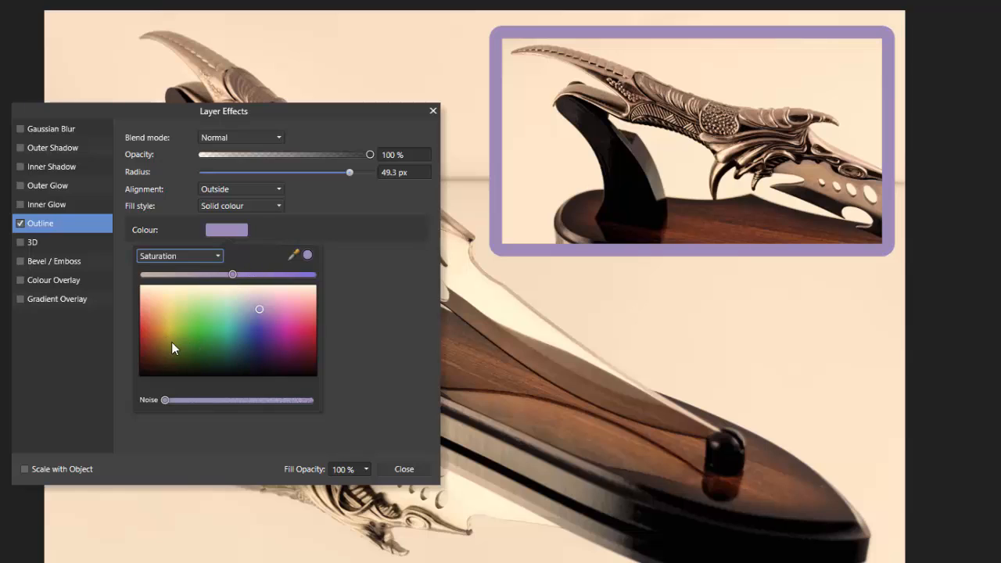
click(152, 320)
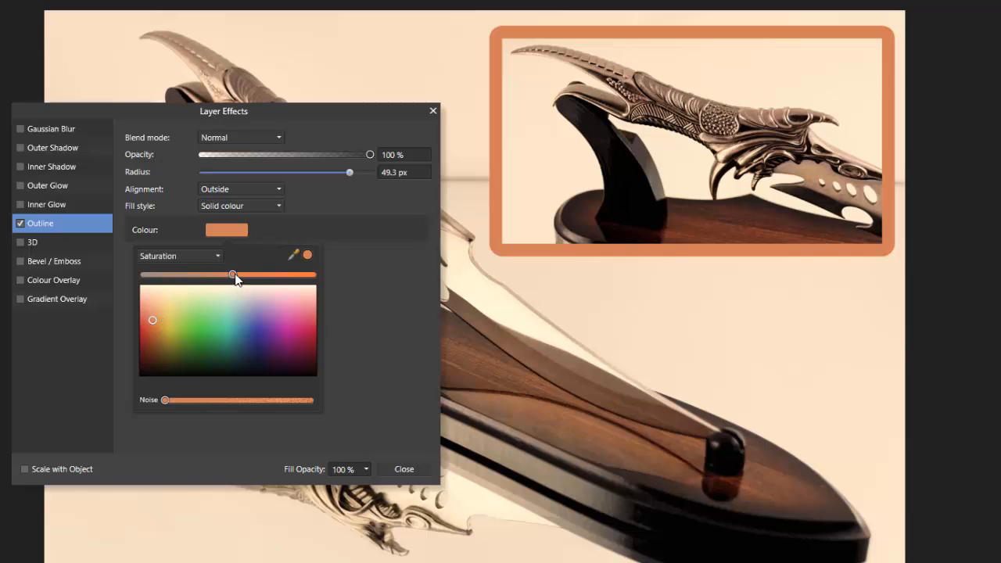
mouse_move(235, 274)
mouse_down()
mouse_move(310, 276)
mouse_move(145, 283)
mouse_move(283, 283)
mouse_move(250, 279)
mouse_up()
Switch the outline's colour picker to Lightness mode and darken the orange to a rust brown
click(217, 256)
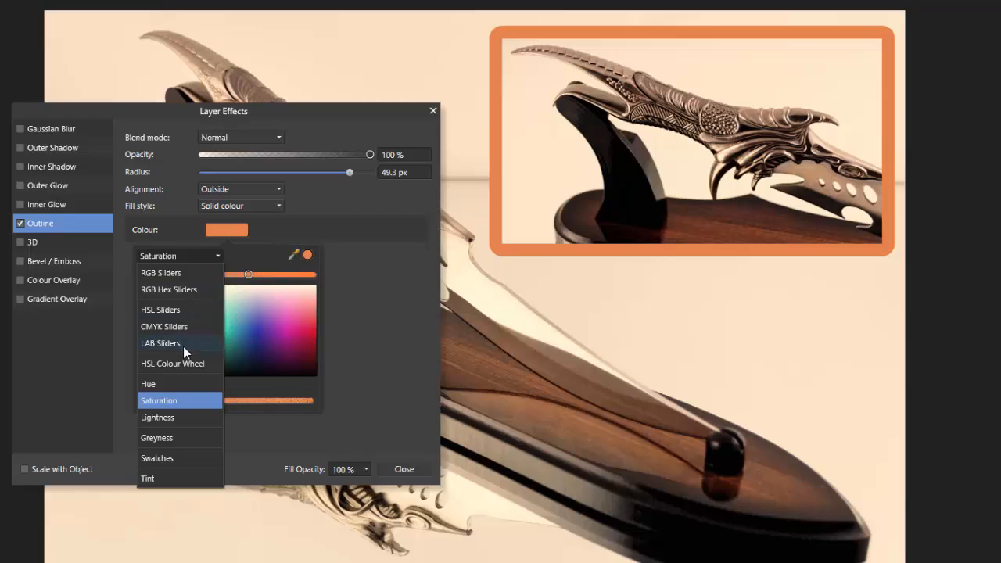
click(159, 419)
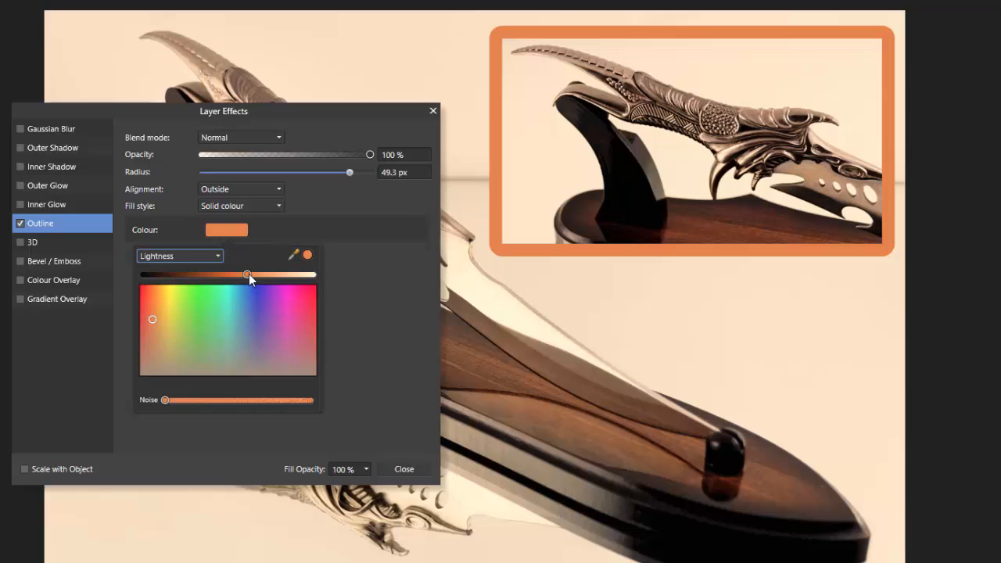
drag(248, 274, 213, 281)
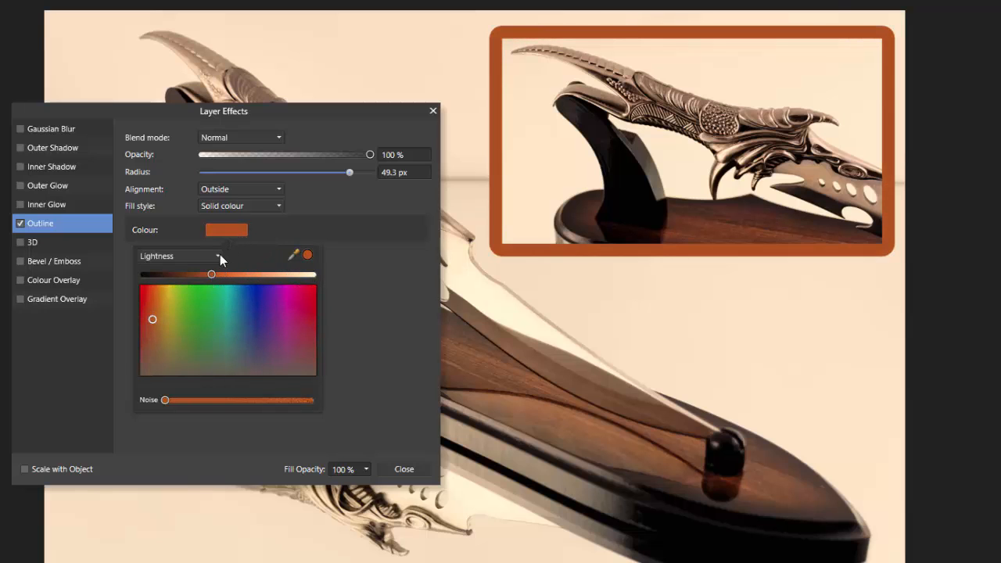
Try outline greys of 59 and 42 in the colour picker's Greyness mode
click(215, 256)
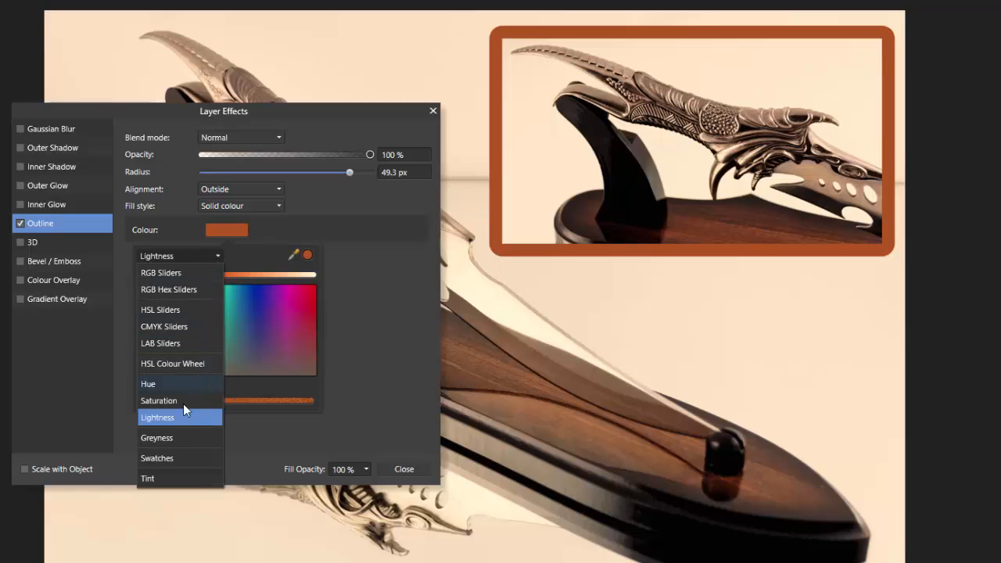
click(175, 441)
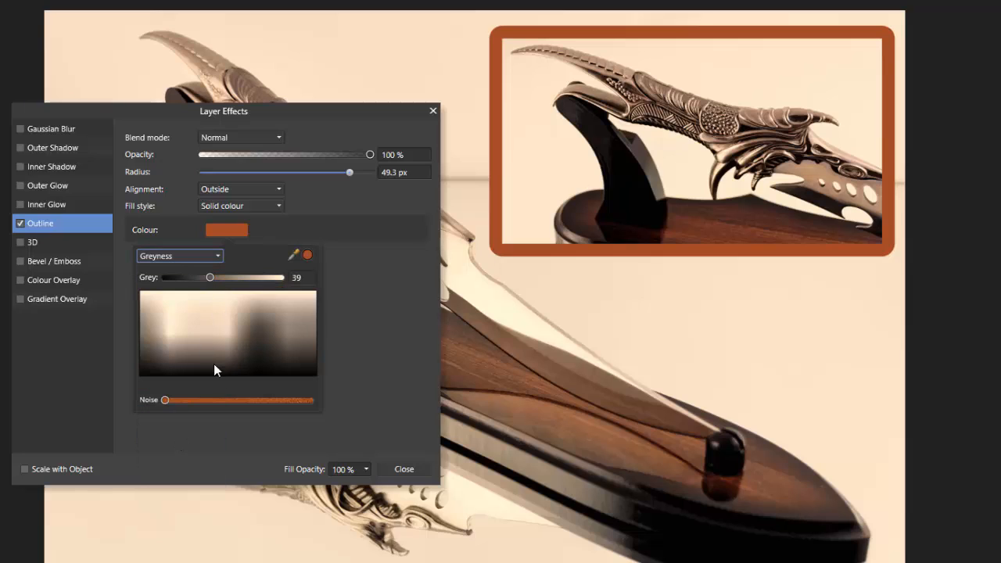
click(242, 327)
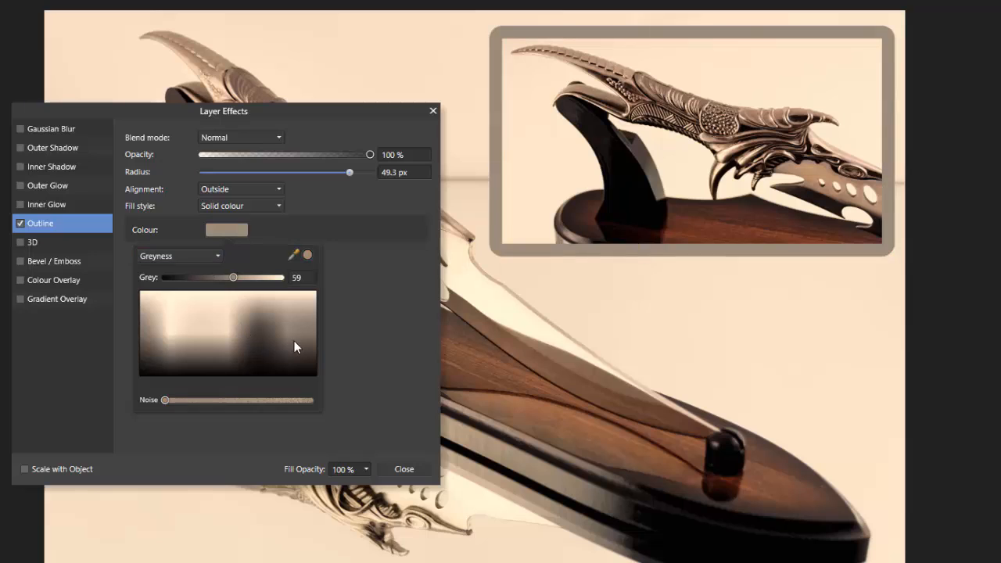
Give the outline an orange-red swatch from the Colors palette in Swatches mode, and display the Gradients palette
click(218, 255)
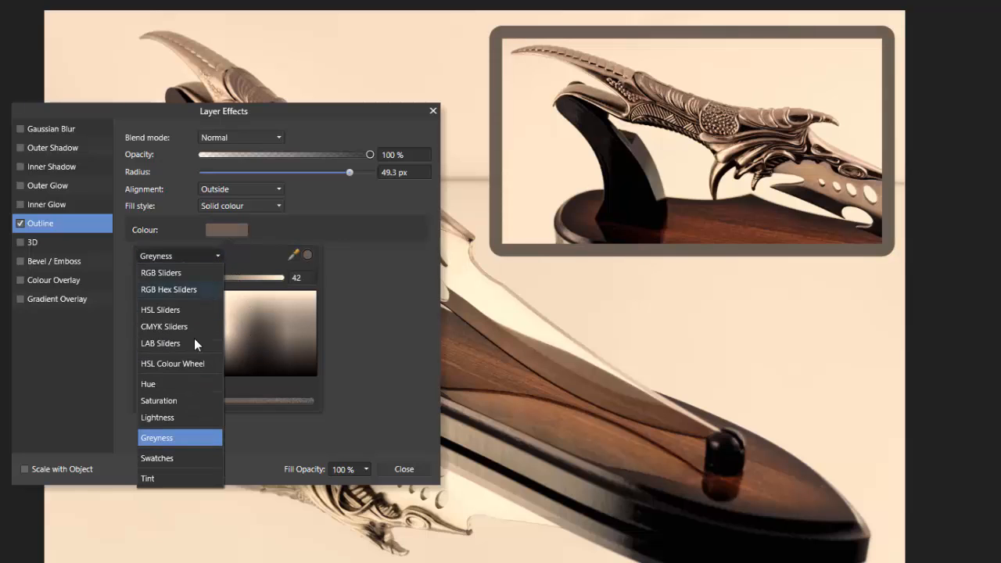
click(165, 458)
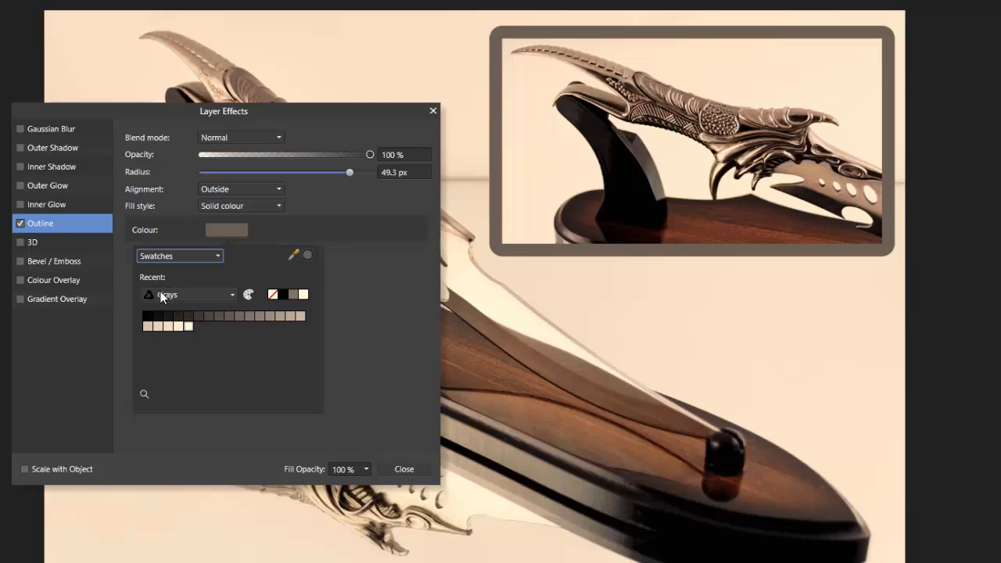
click(233, 295)
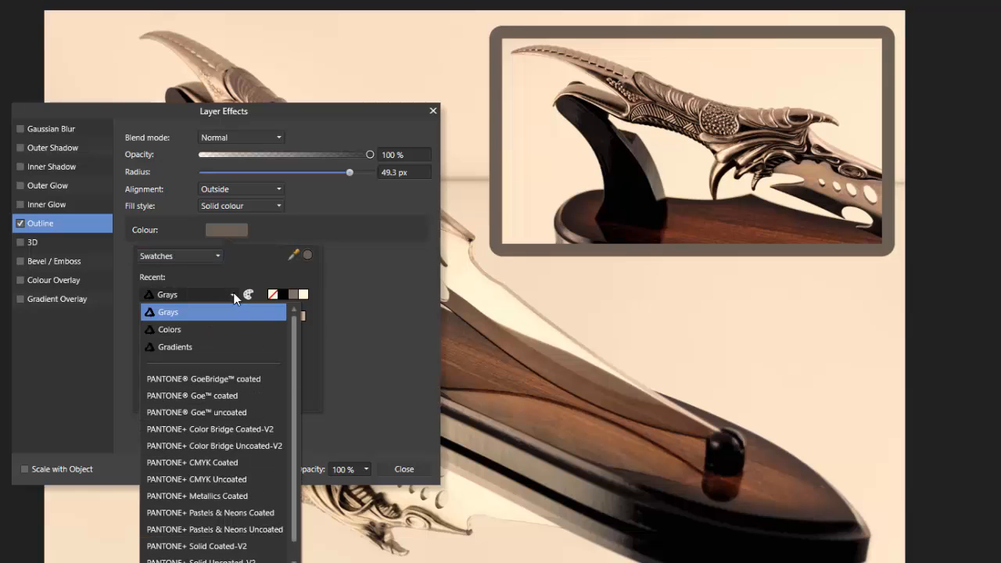
click(182, 329)
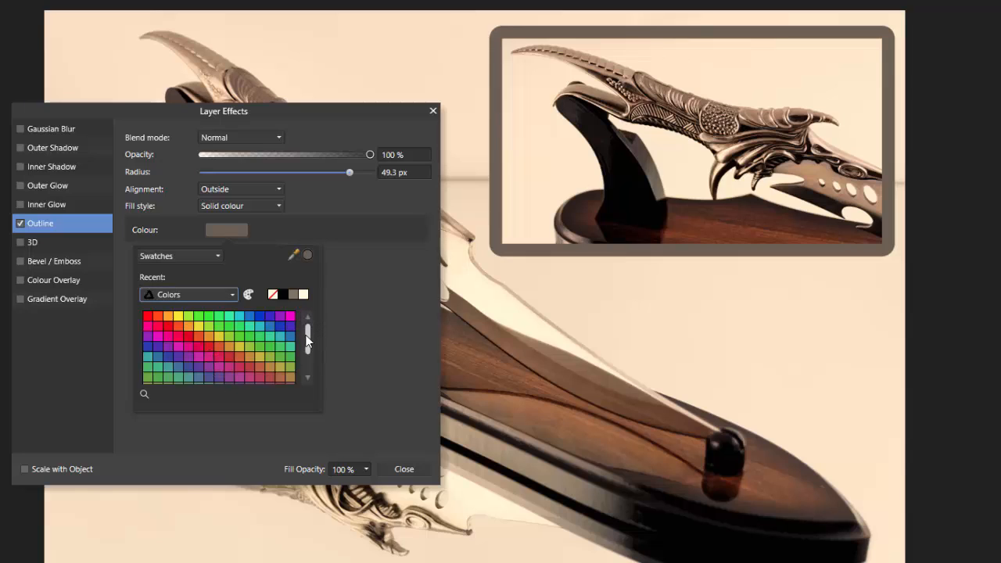
mouse_move(305, 335)
mouse_down()
mouse_move(306, 352)
mouse_move(308, 331)
mouse_up()
click(239, 356)
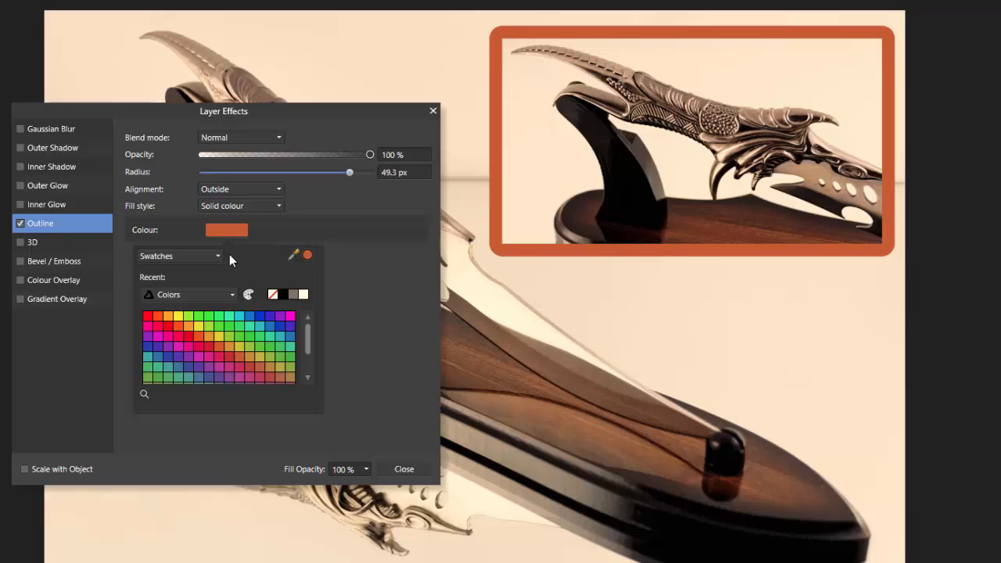
click(233, 298)
click(183, 329)
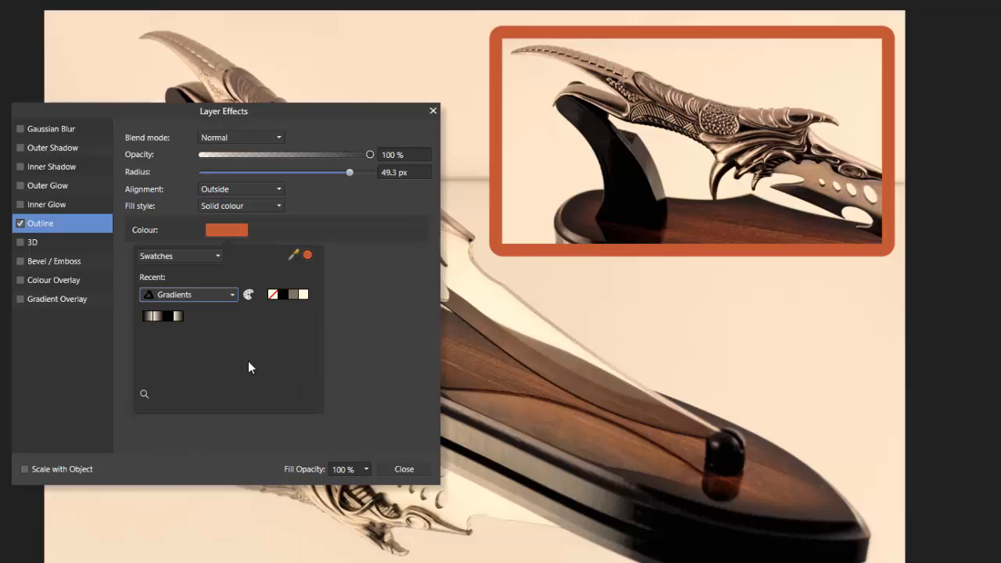
Try a cream tone from the Gradients palette and a dark blue swatch from the PANTONE+ Metallics Coated palette as the outline colour
click(158, 317)
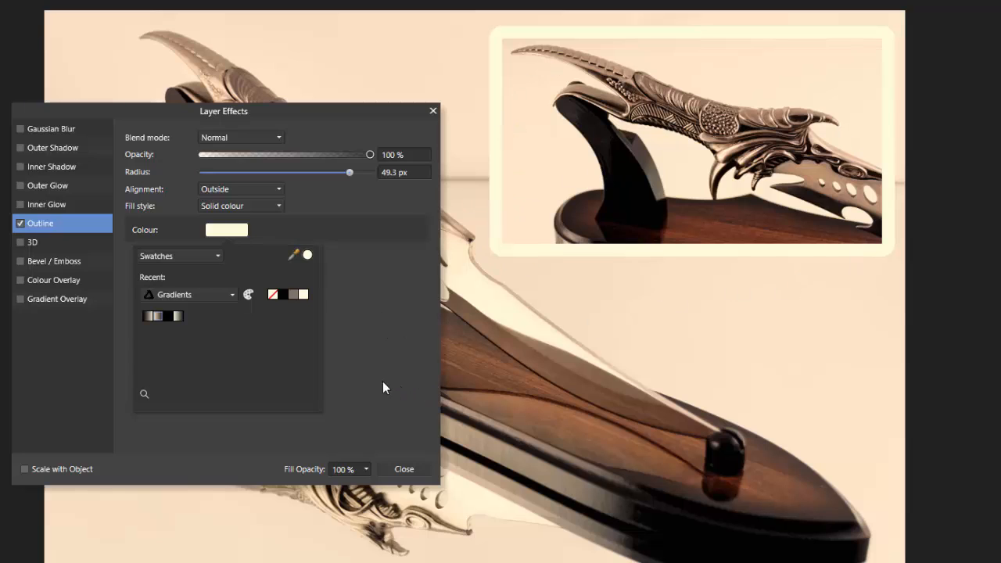
click(233, 295)
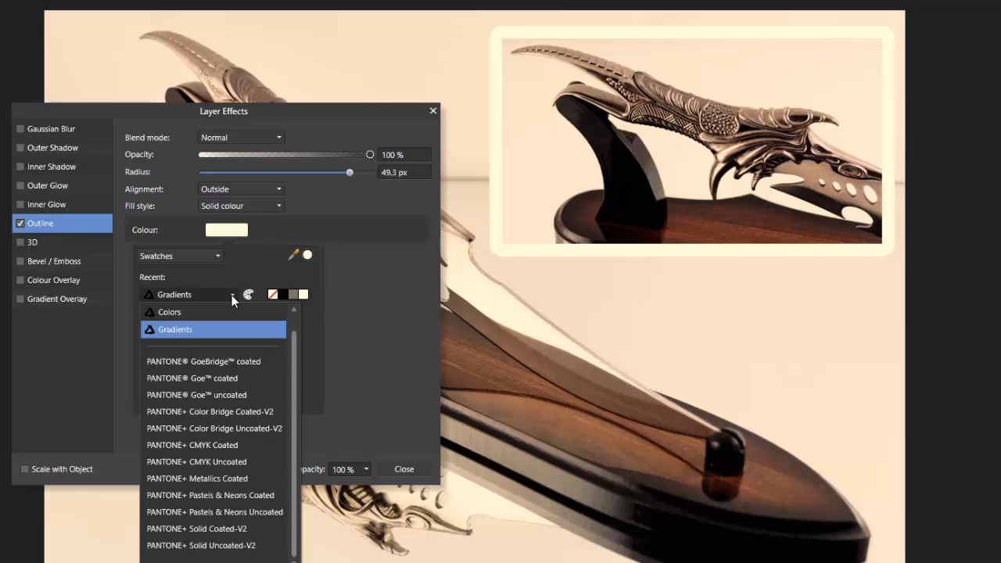
scroll(229, 329, up, 1)
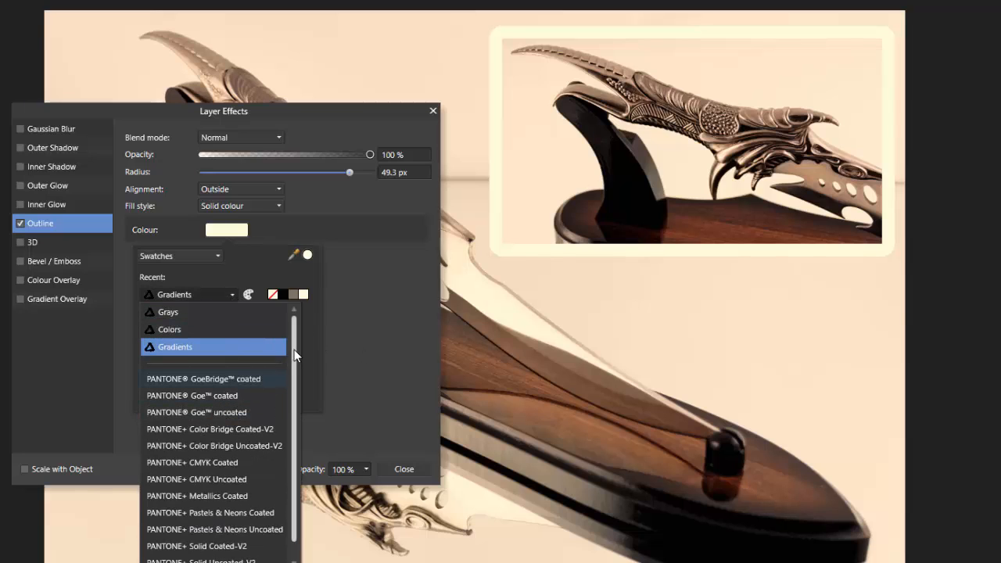
scroll(294, 344, down, 1)
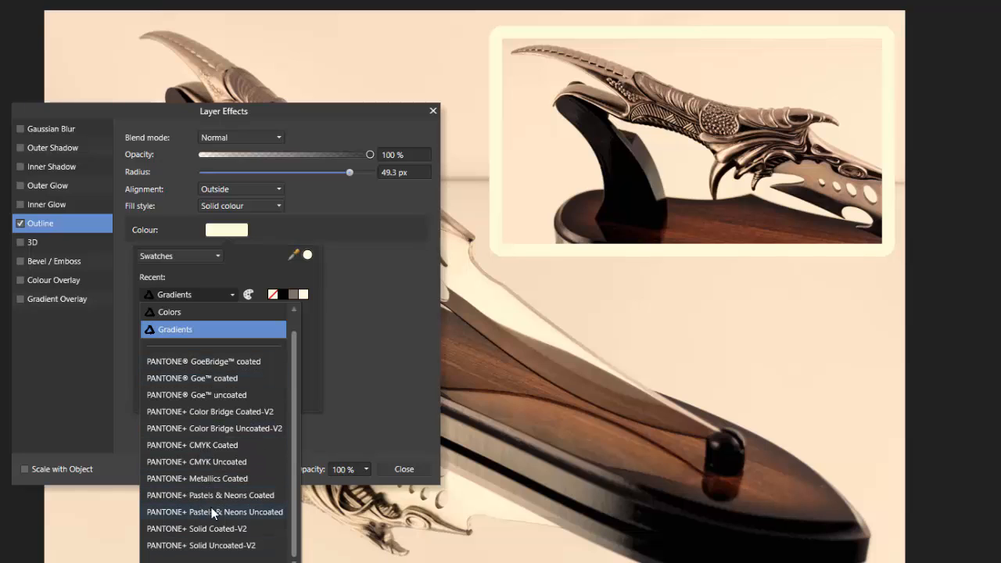
click(204, 478)
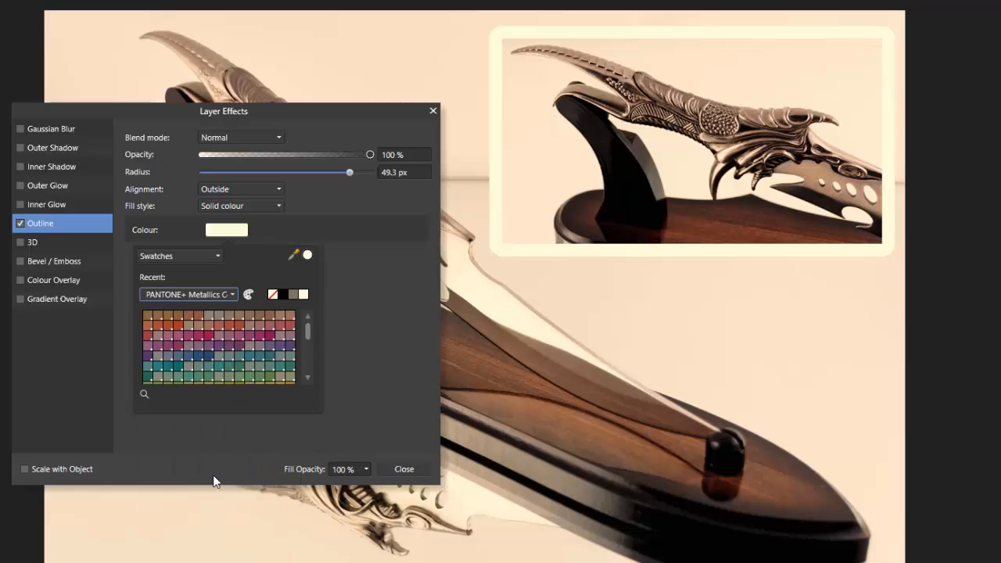
drag(306, 331, 305, 355)
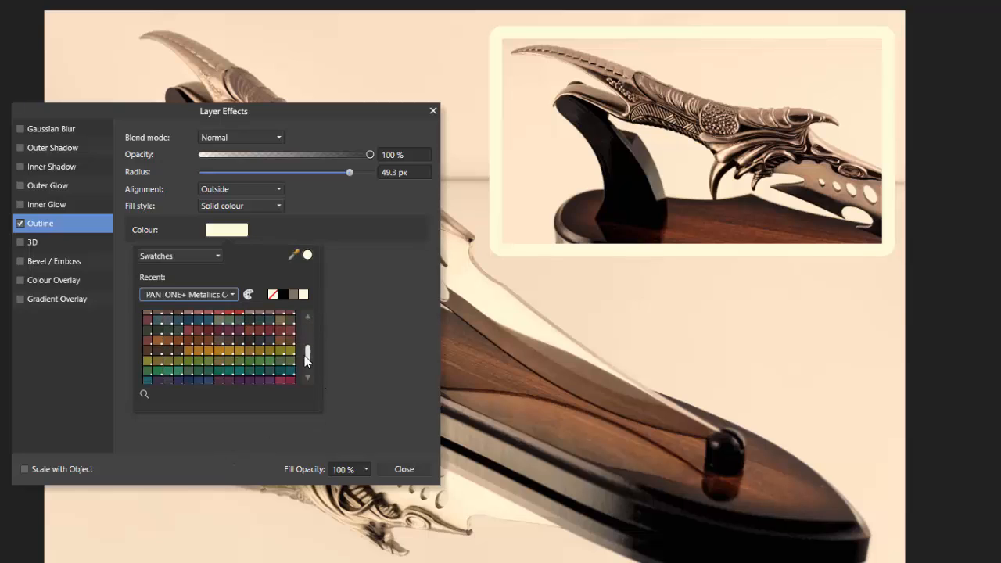
click(189, 320)
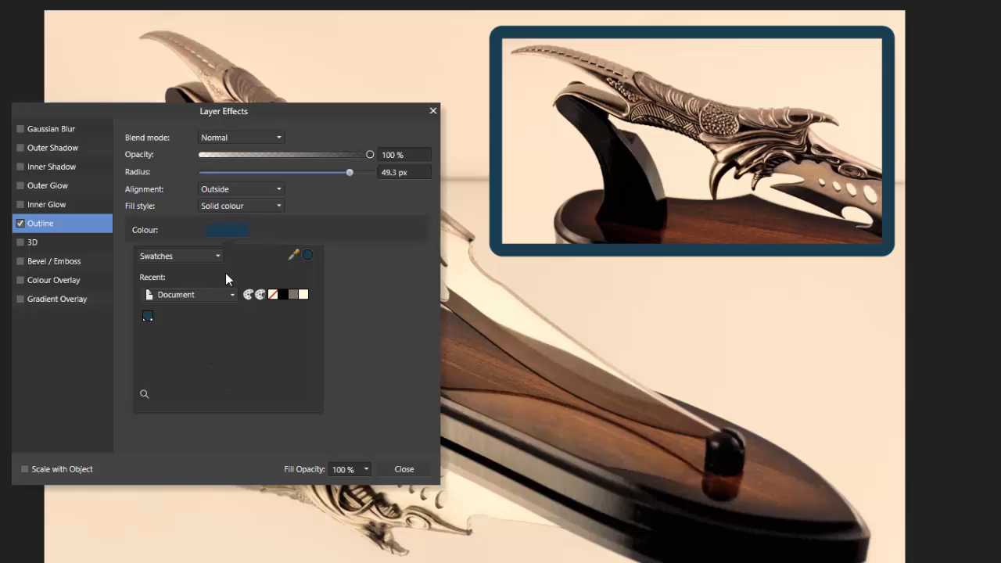
Switch the outline's colour picker to Saturation mode and raise the blue's saturation almost to maximum
click(217, 254)
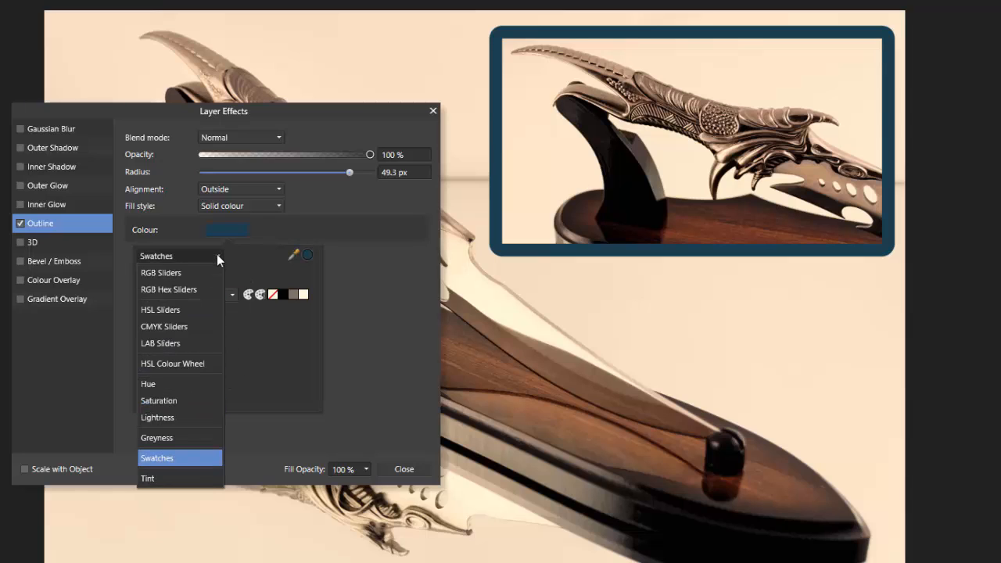
click(159, 401)
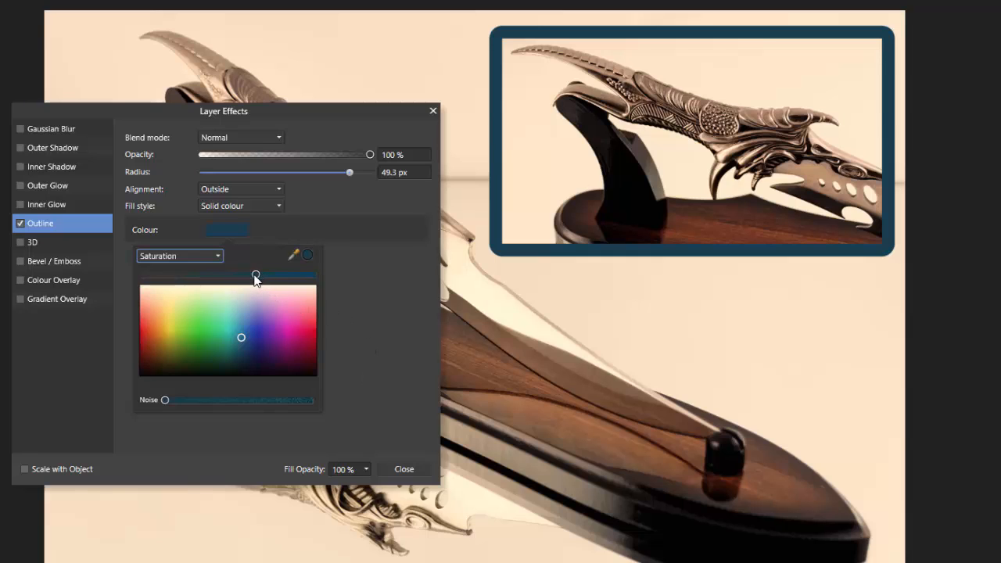
drag(258, 274, 310, 289)
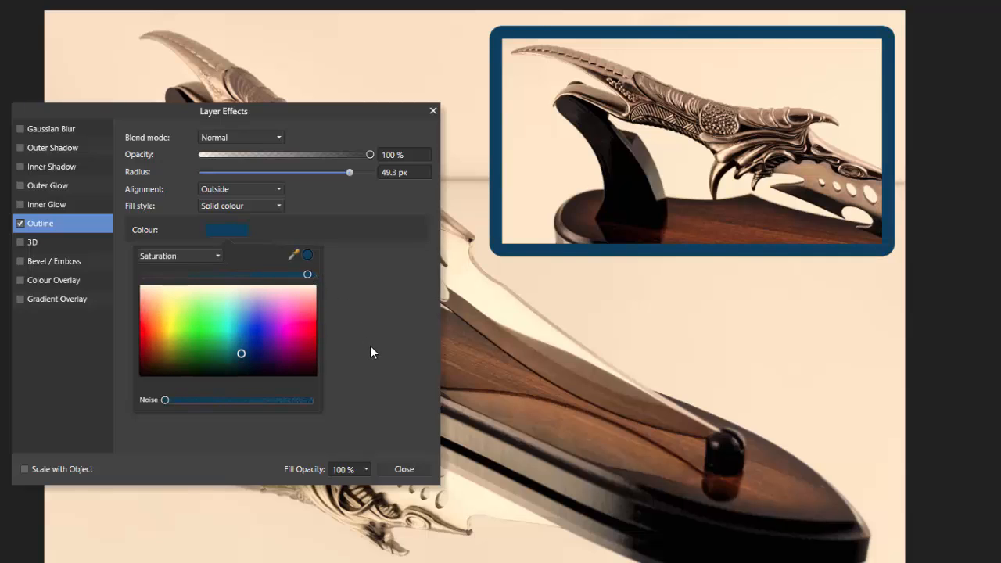
Switch the outline's colour picker to HSL Colour Wheel mode and choose a red of H 358, S 55, L 49
click(216, 256)
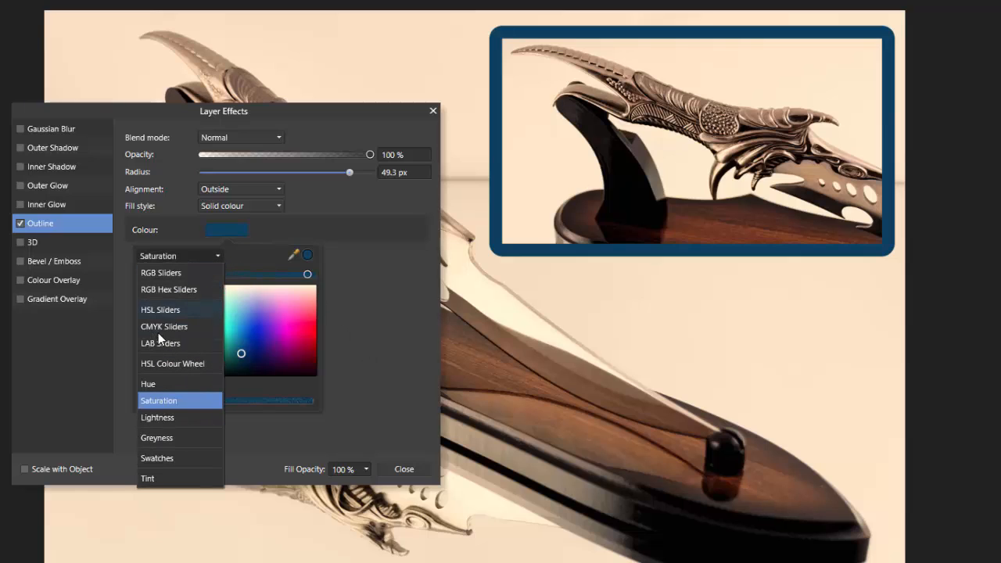
click(177, 364)
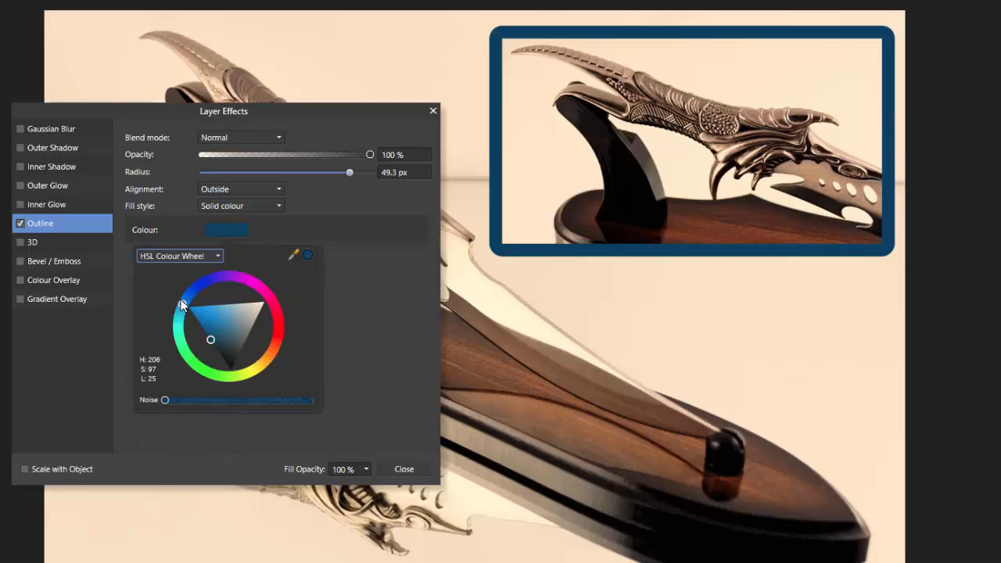
drag(182, 307, 241, 326)
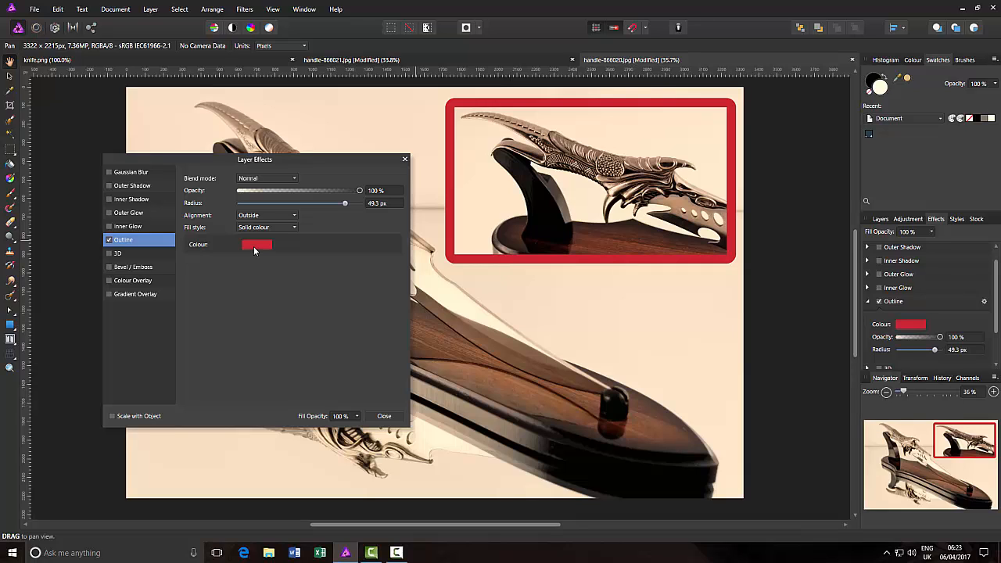
Move the Layer Effects dialog clear of the knife and stand in the main photo
click(253, 247)
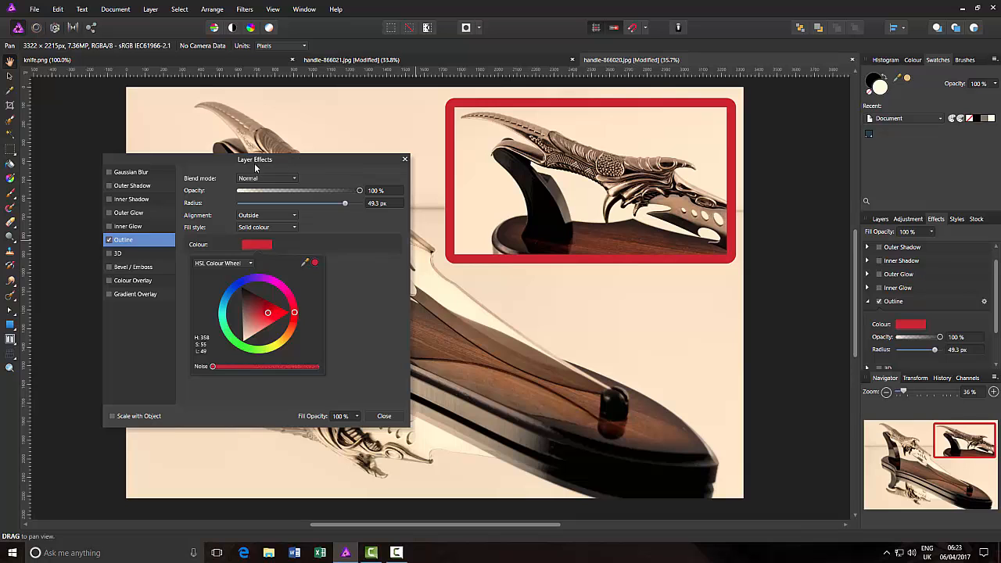
click(174, 161)
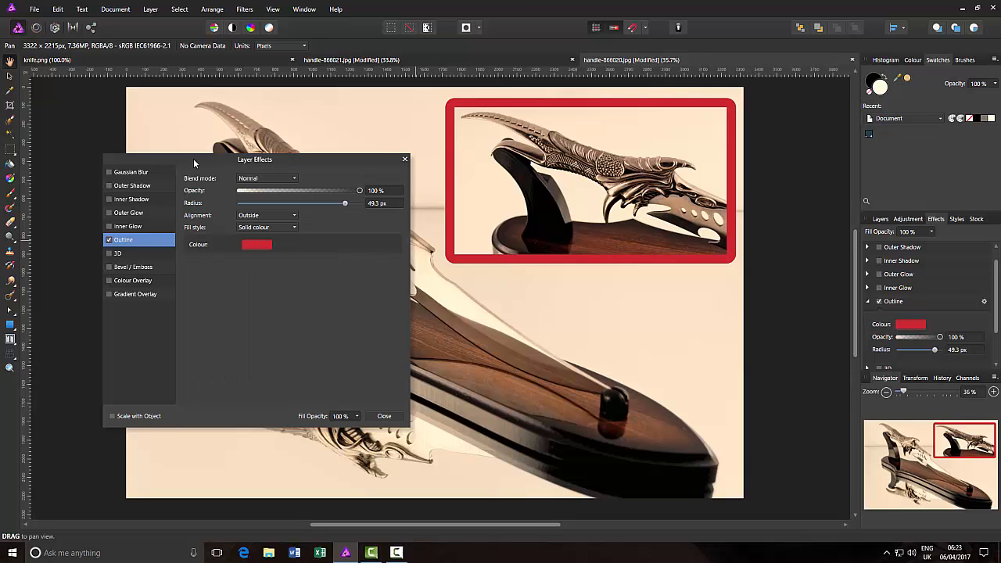
drag(194, 158, 771, 240)
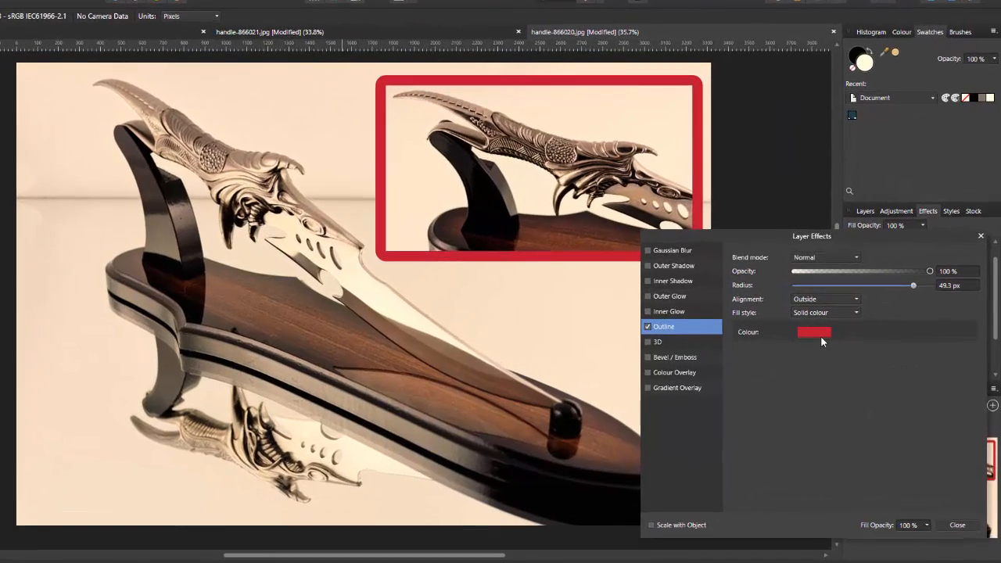
Recolour the outline with a muted brown (H 30, S 13, L 51) sampled from the main photo, and close the Layer Effects dialog
click(821, 337)
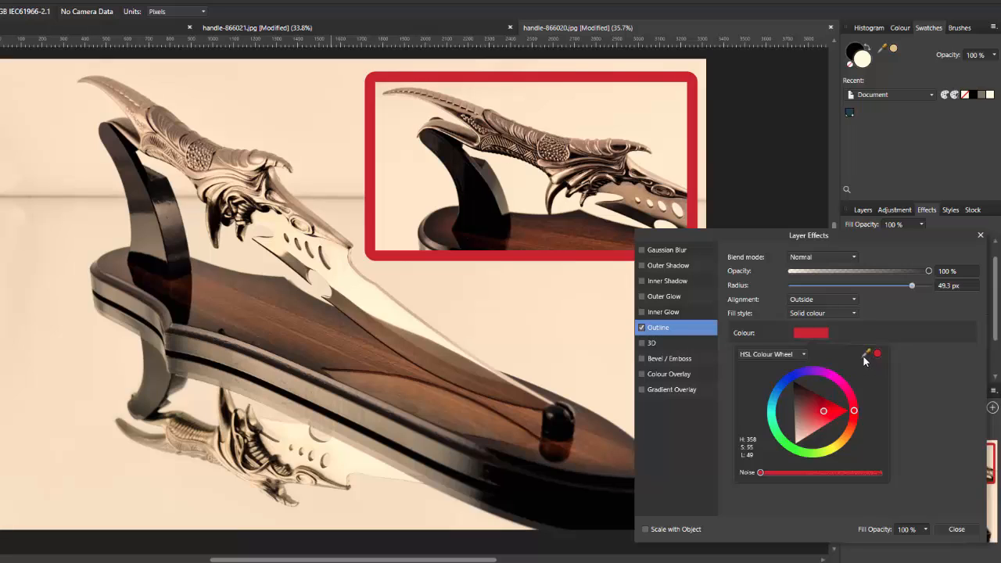
drag(866, 354, 202, 366)
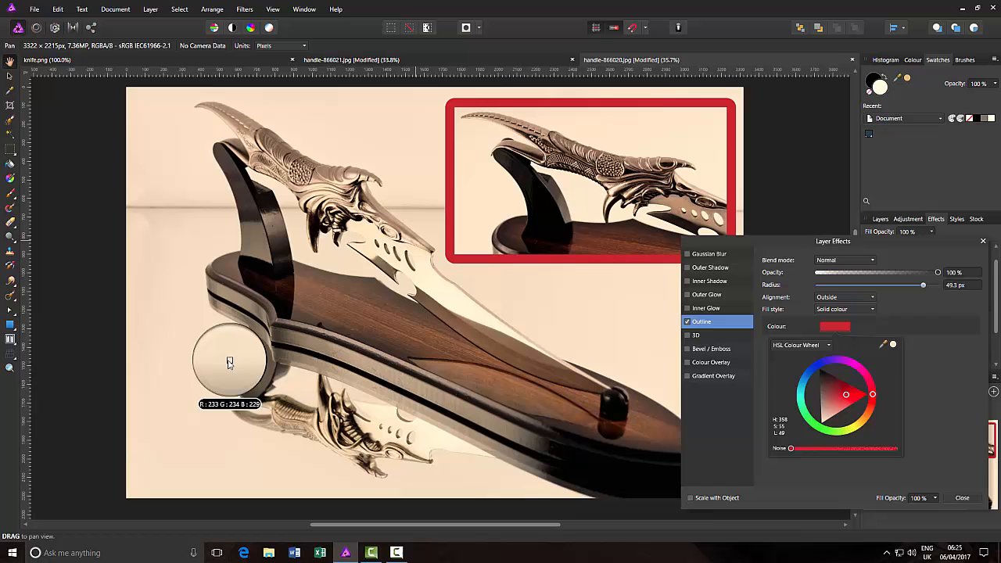
drag(230, 362, 491, 328)
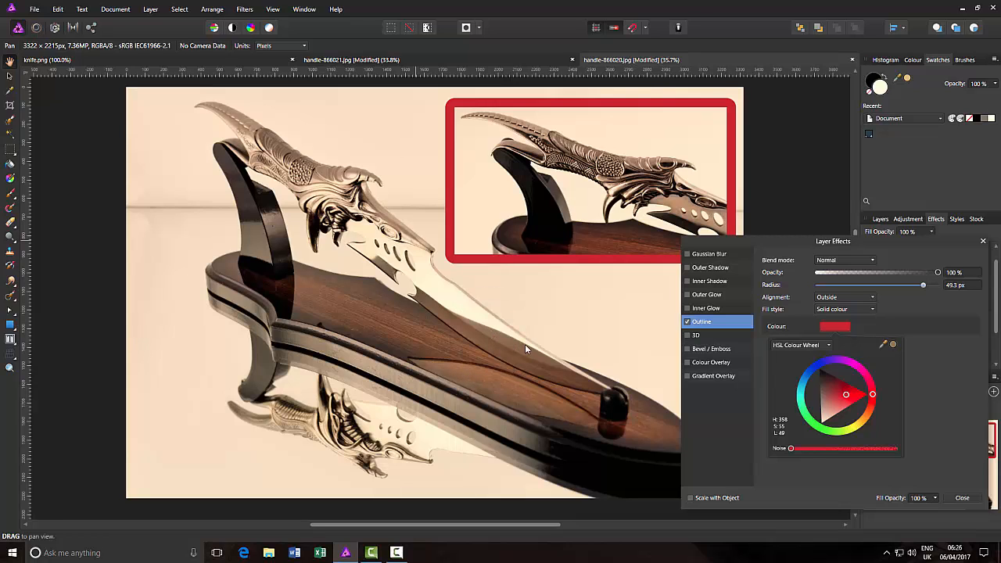
click(895, 346)
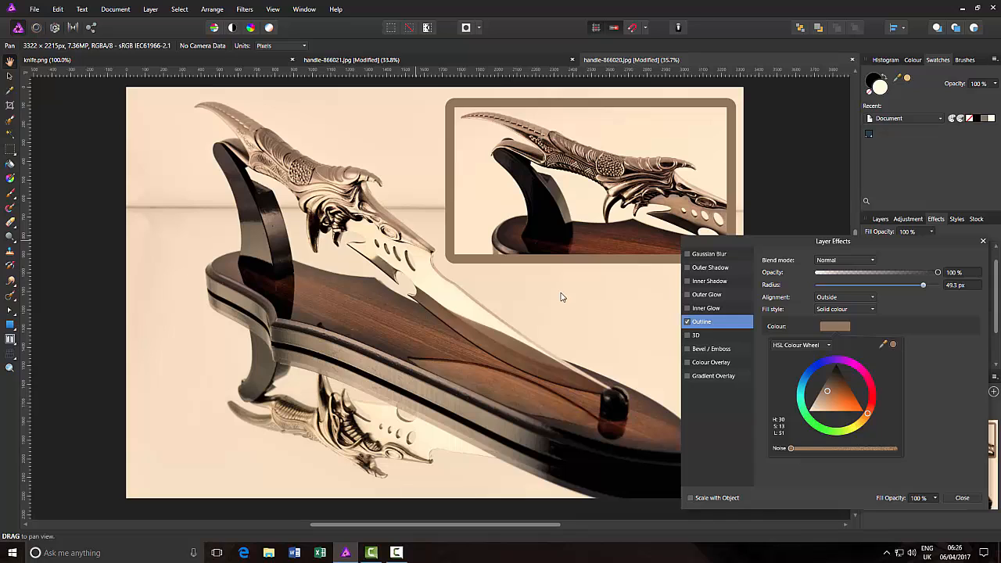
click(984, 245)
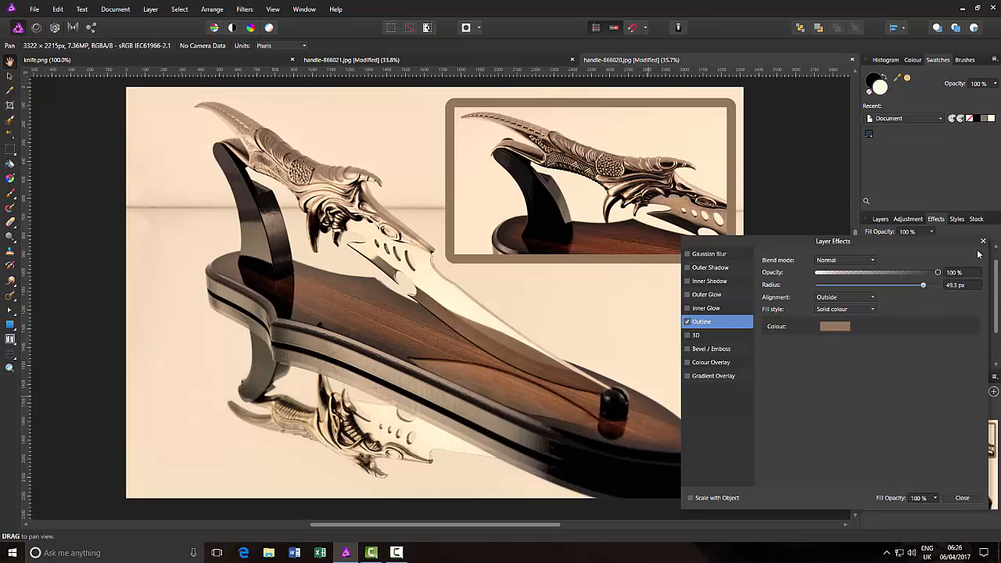
click(984, 245)
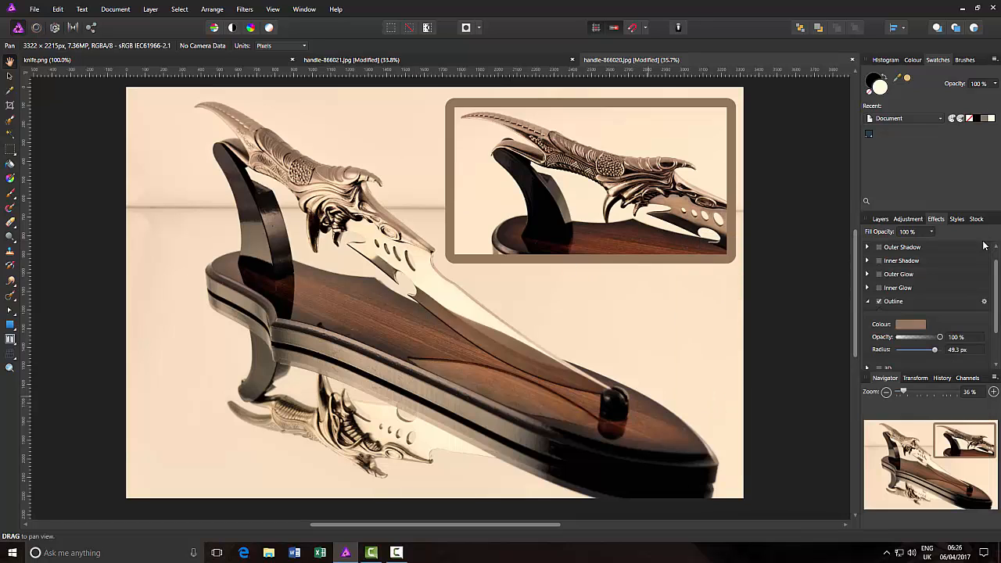